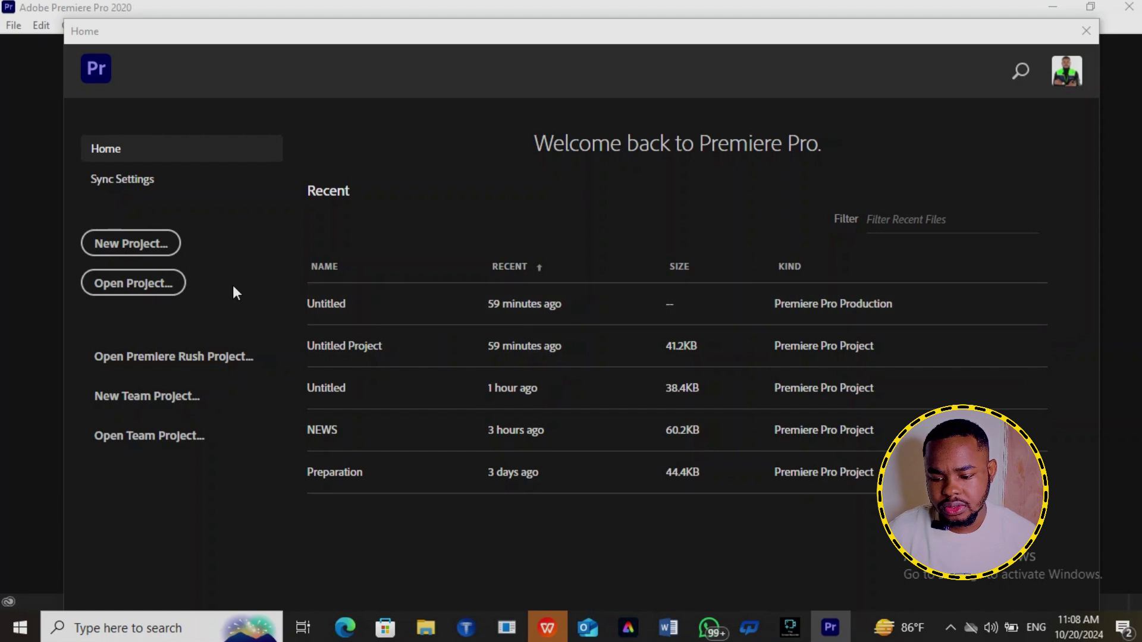
Create a new project named TUTORIAL with the default settings and use the Editing workspace.
{"action": "left_click", "coordinate": [136, 254]}
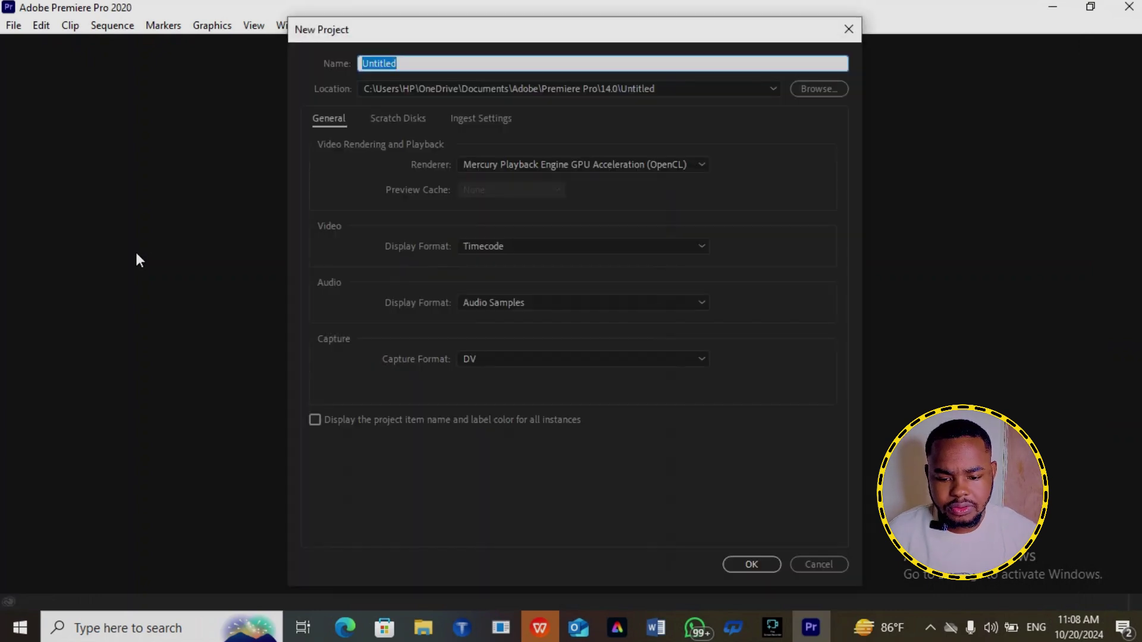
{"action": "left_click", "coordinate": [411, 62]}
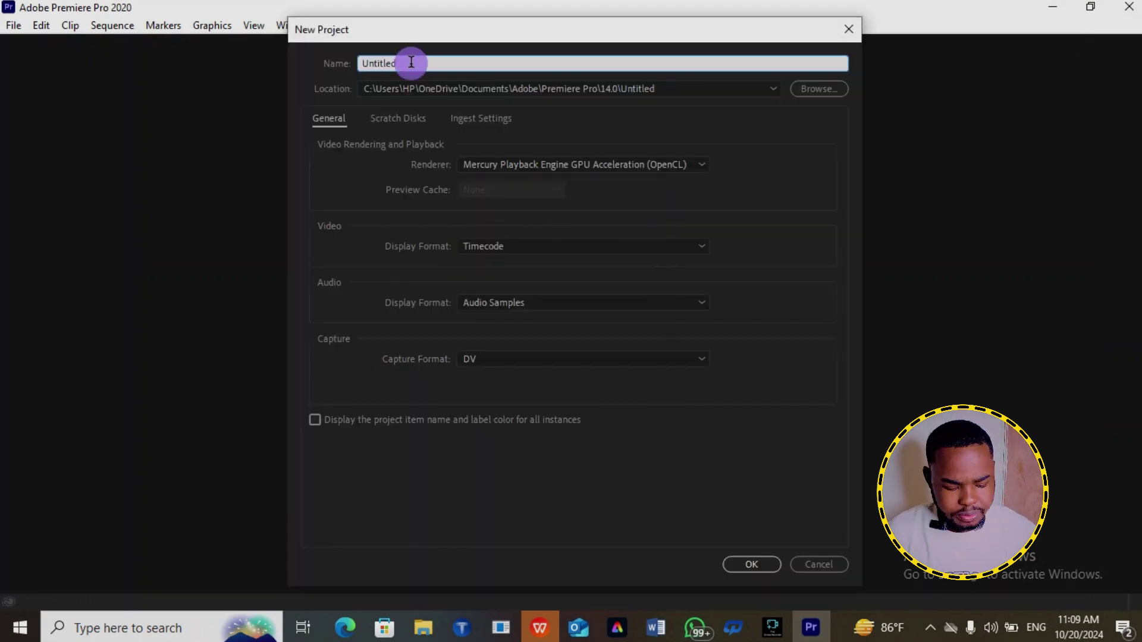
{"action": "key", "text": "BackSpace"}
{"action": "key", "text": "BackSpace"}
{"action": "key", "text": "BackSpace"}
{"action": "key", "text": "BackSpace"}
{"action": "key", "text": "BackSpace"}
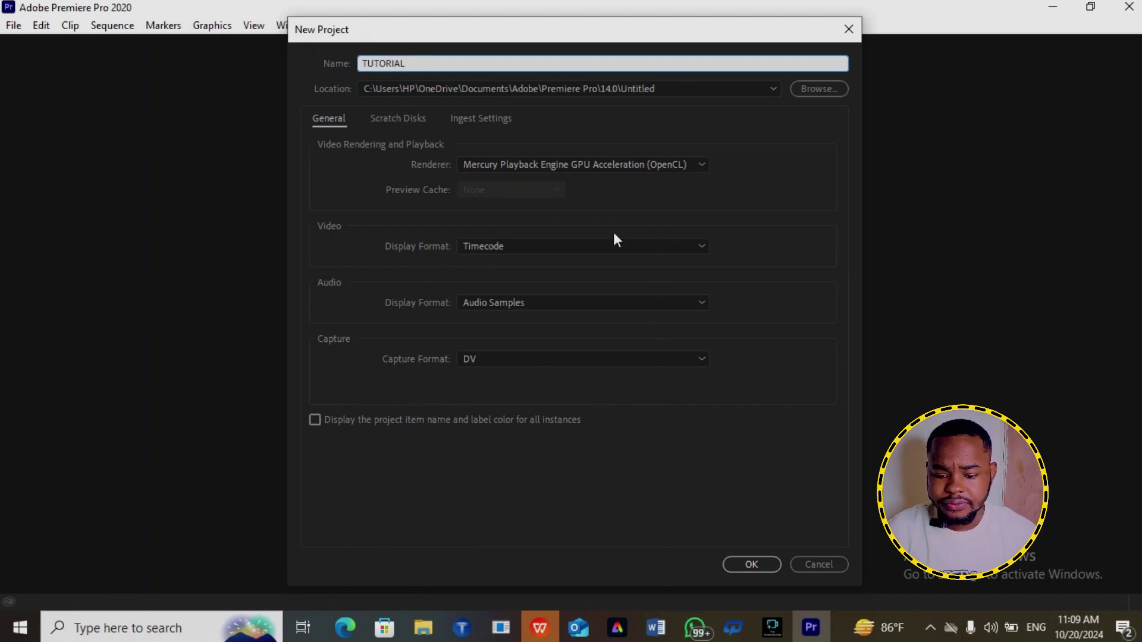
{"action": "left_click", "coordinate": [751, 565]}
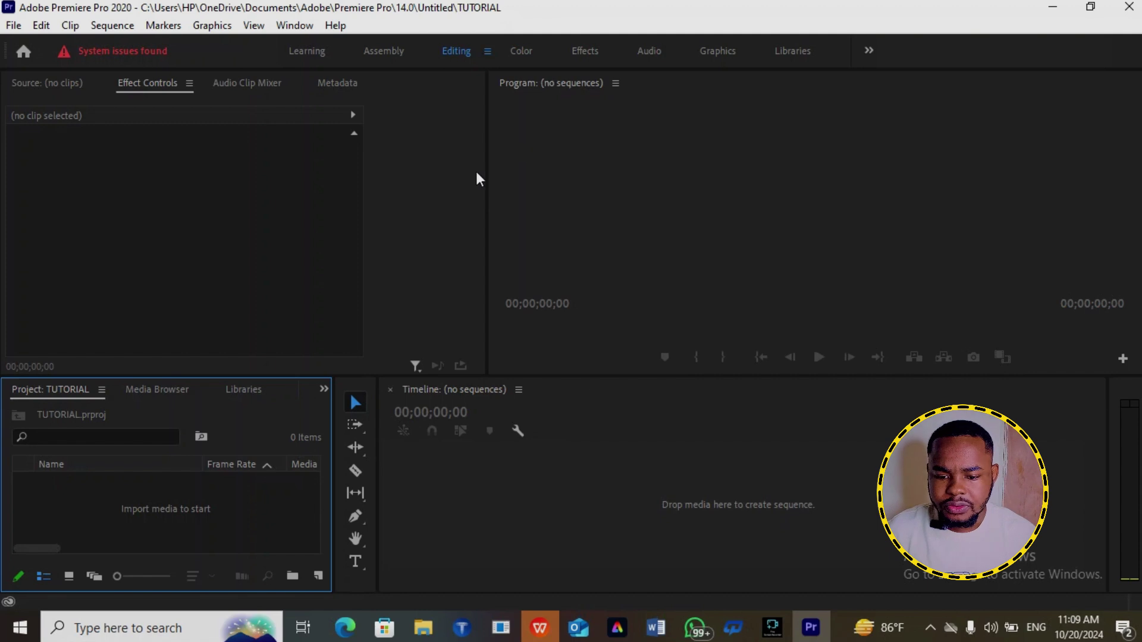
{"action": "left_click", "coordinate": [459, 54]}
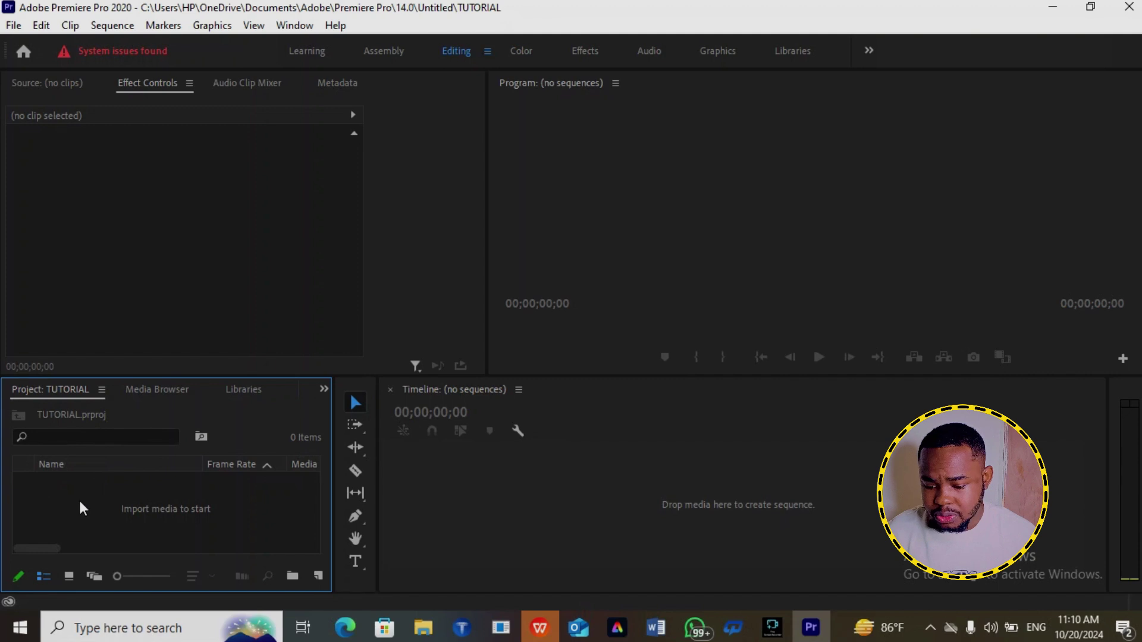
Add a new bin named Videos to the project.
{"action": "left_click", "coordinate": [96, 483]}
{"action": "right_click", "coordinate": [95, 483]}
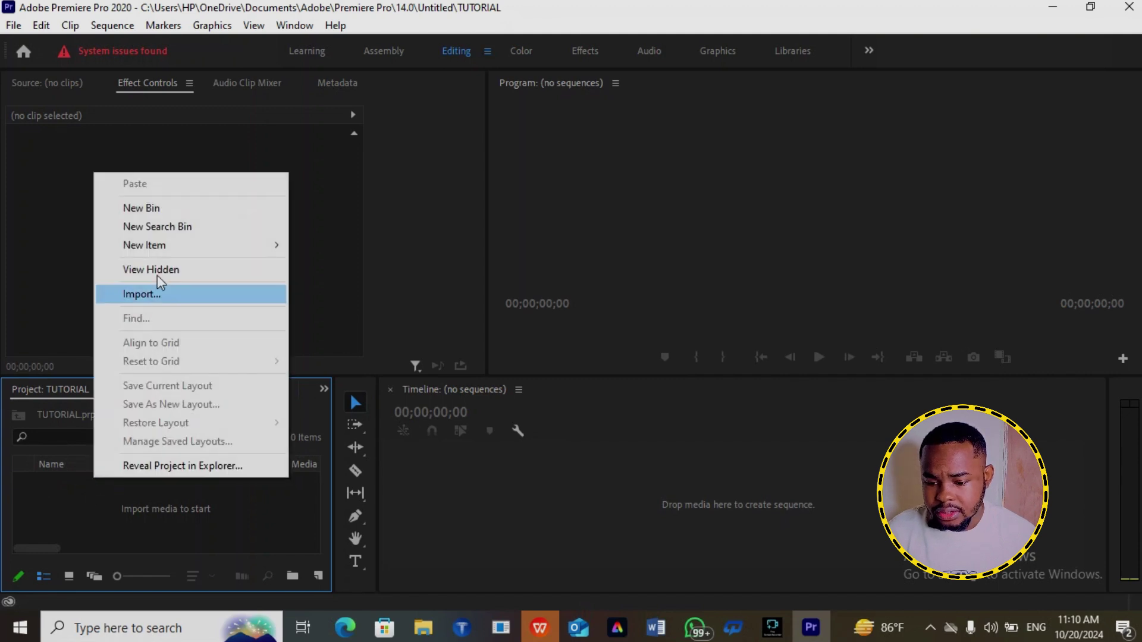
{"action": "left_click", "coordinate": [137, 209]}
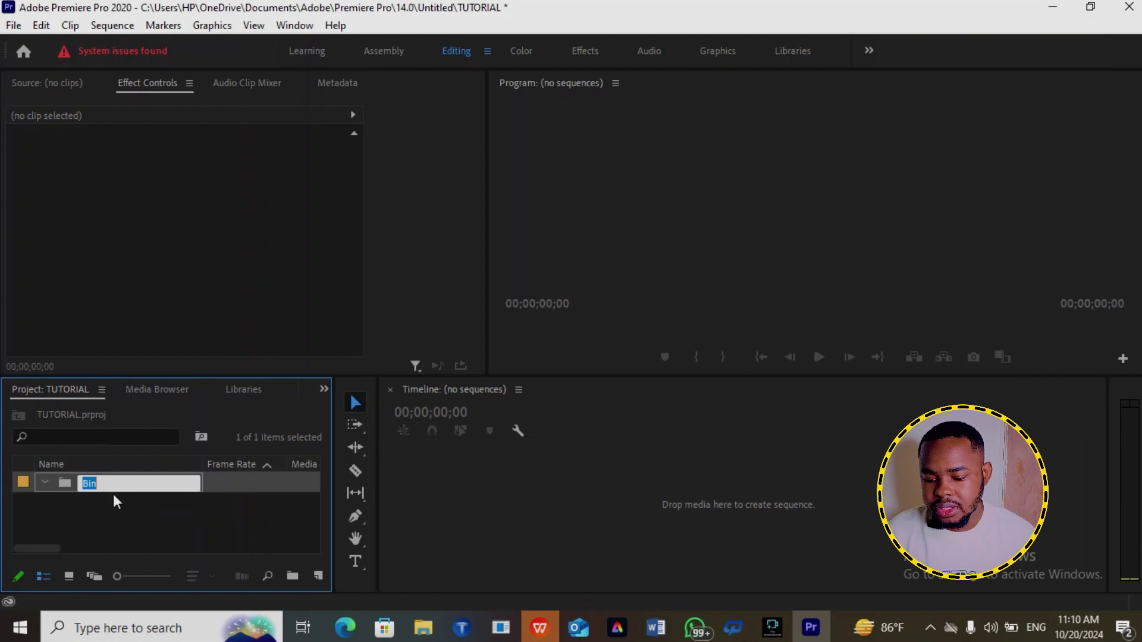
{"action": "key", "text": "BackSpace"}
{"action": "type", "text": "Videos"}
{"action": "left_click", "coordinate": [112, 497]}
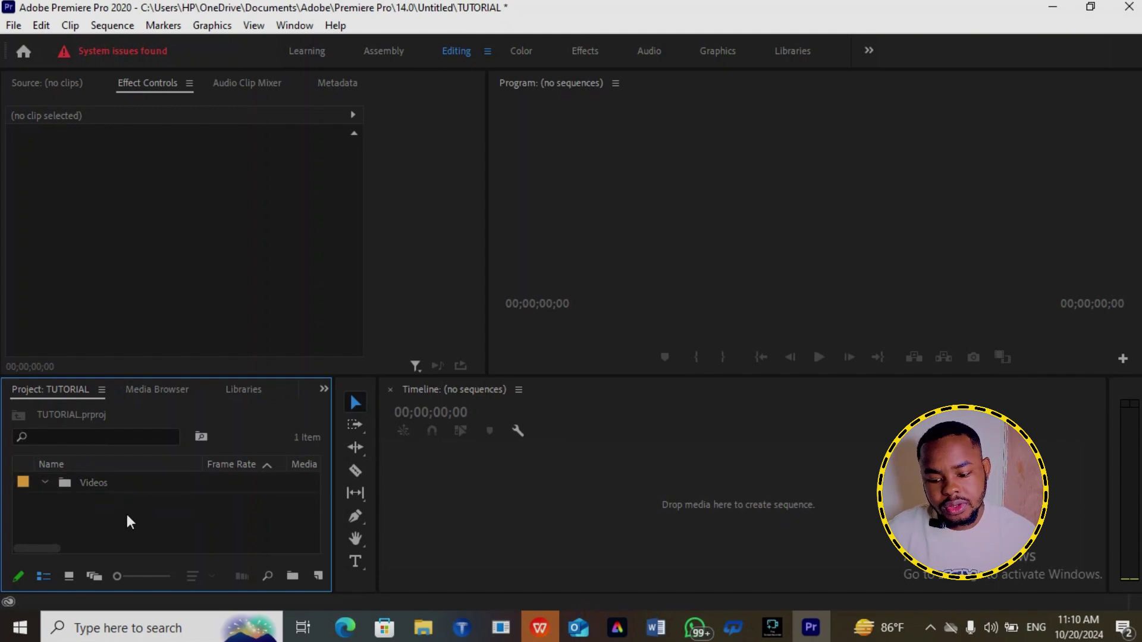
Add a second bin named Sound tracks at the project's root level.
{"action": "right_click", "coordinate": [127, 515]}
{"action": "left_click", "coordinate": [196, 246]}
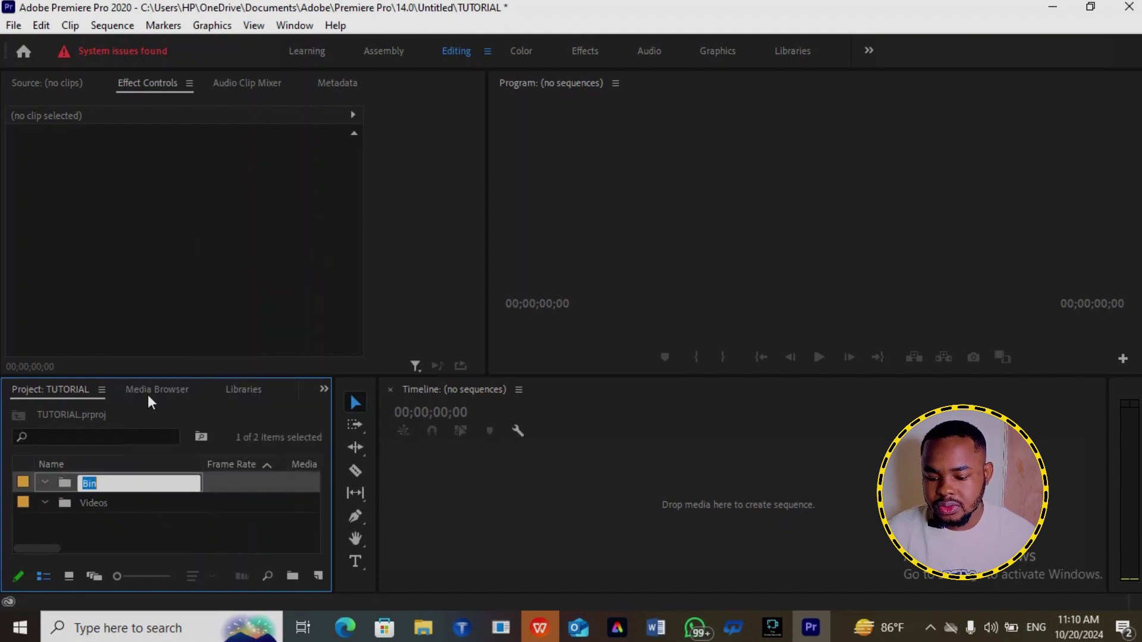
{"action": "type", "text": "So"}
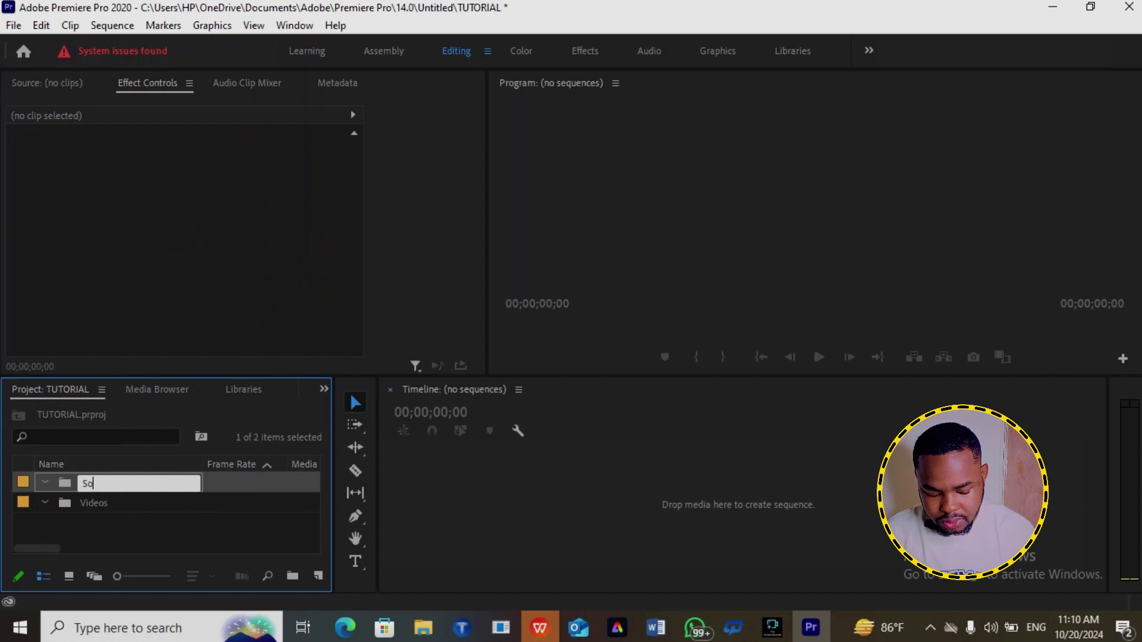
{"action": "type", "text": "und tracks"}
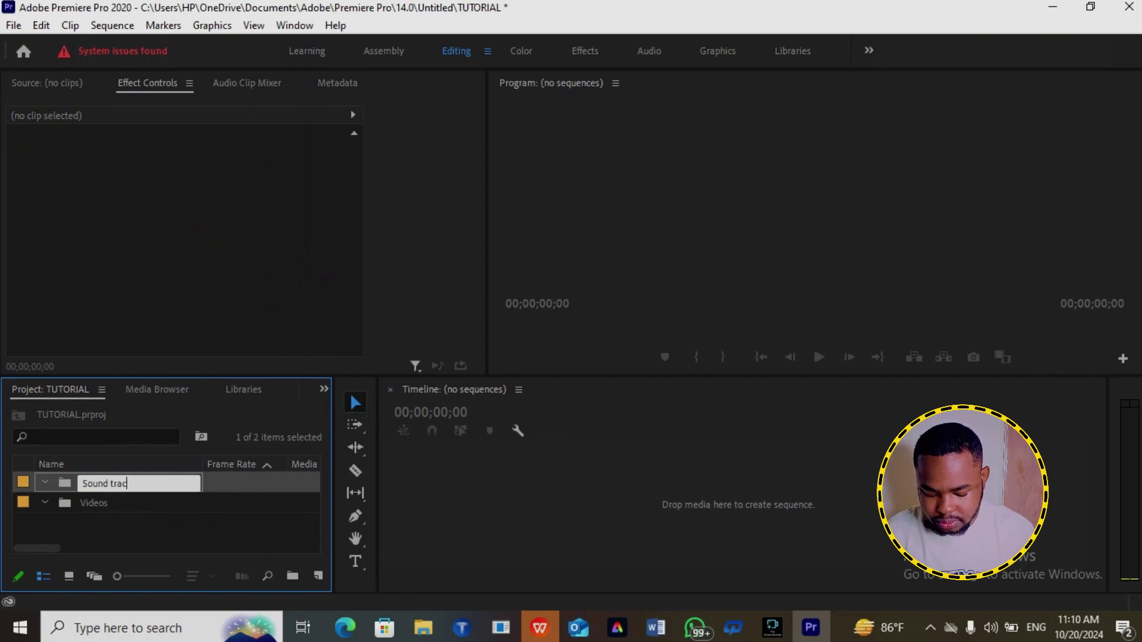
{"action": "left_click", "coordinate": [121, 523]}
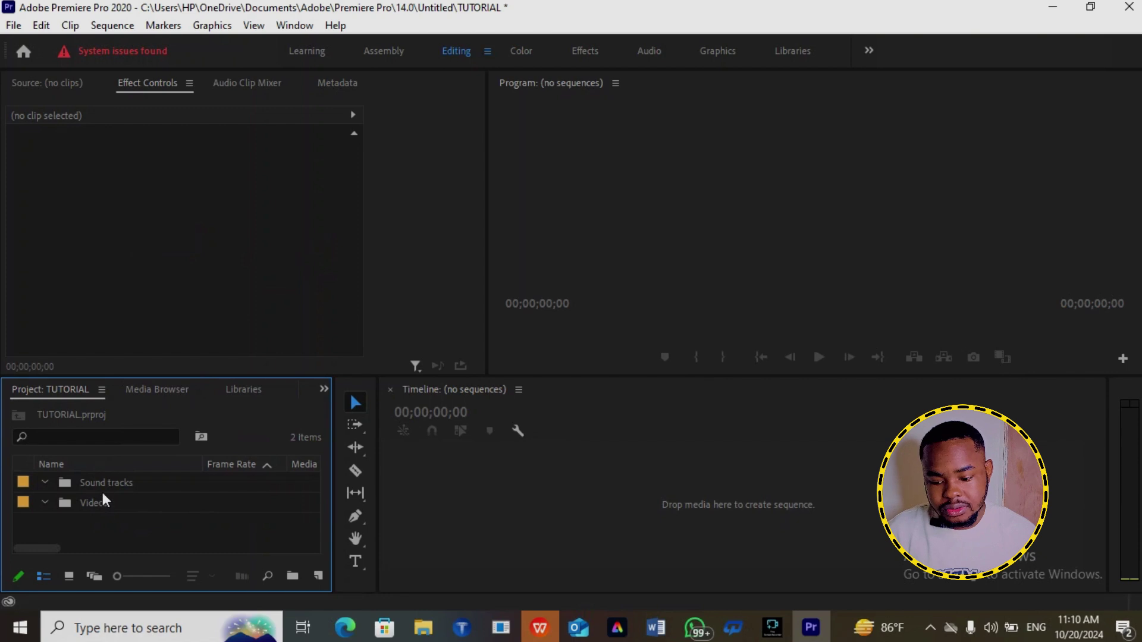
Add a third bin named Graphics at the project's root level.
{"action": "right_click", "coordinate": [98, 526]}
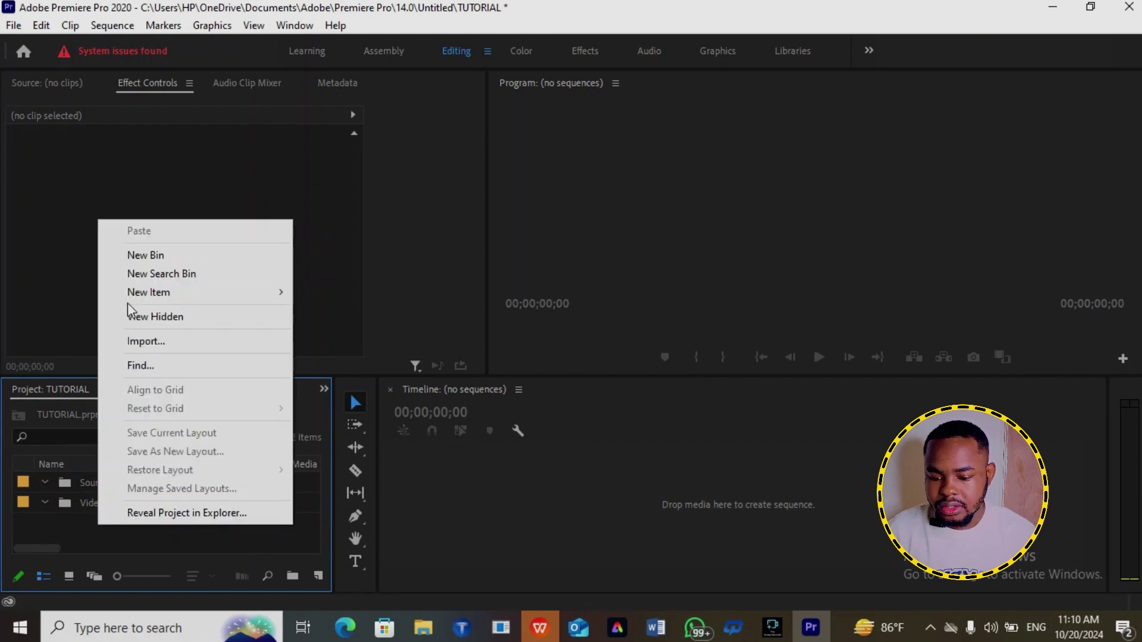
{"action": "left_click", "coordinate": [150, 256]}
{"action": "key", "text": "BackSpace"}
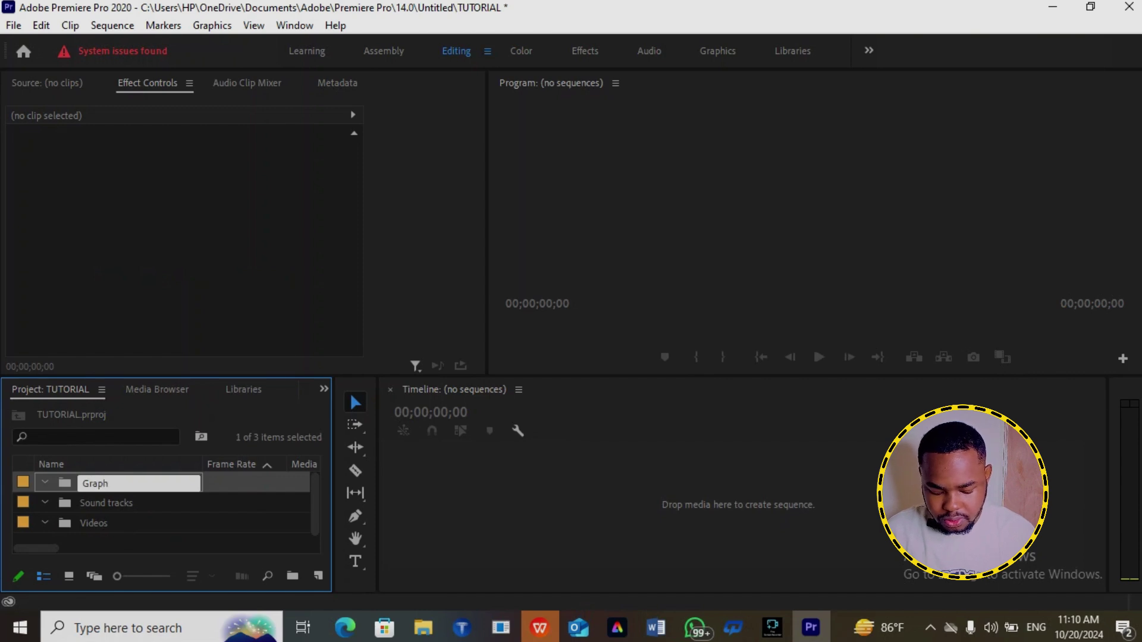
{"action": "type", "text": "Graphics"}
{"action": "left_click", "coordinate": [135, 539]}
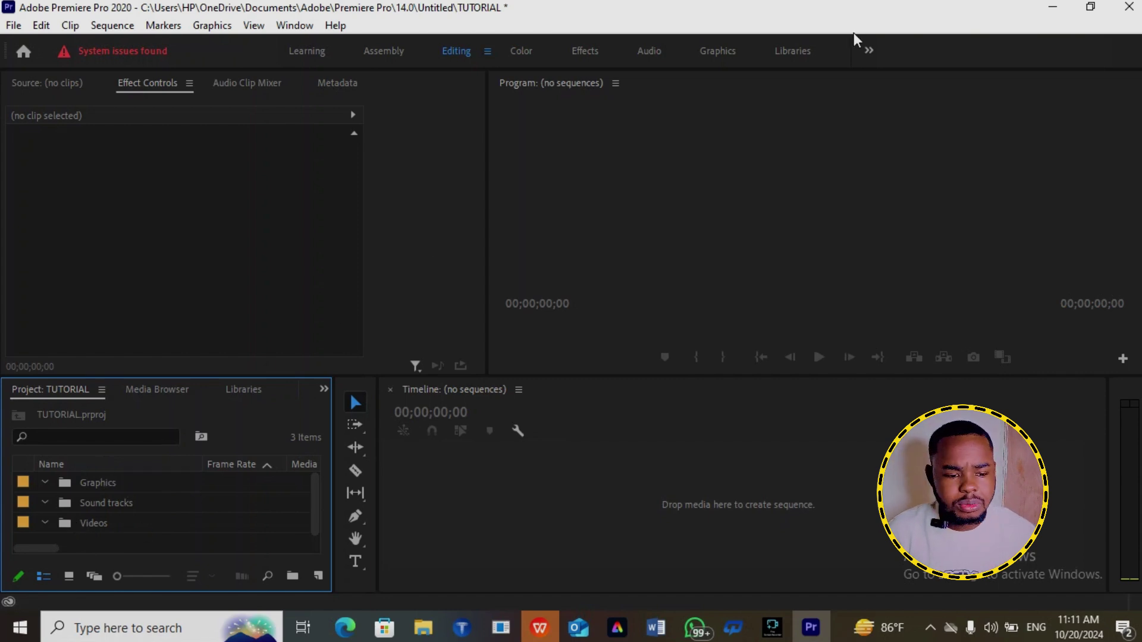
Shrink the editor window, switch to File Explorer and open the SCHOOL EDIT folder inside Videos.
{"action": "left_click", "coordinate": [1091, 9]}
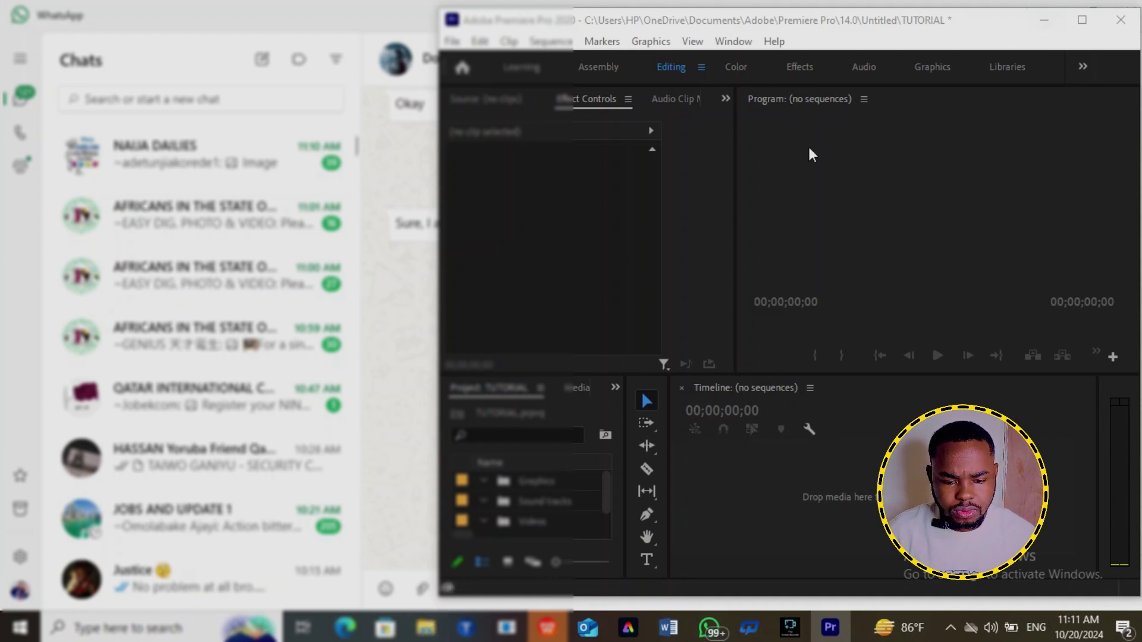
{"action": "key", "text": "super+e"}
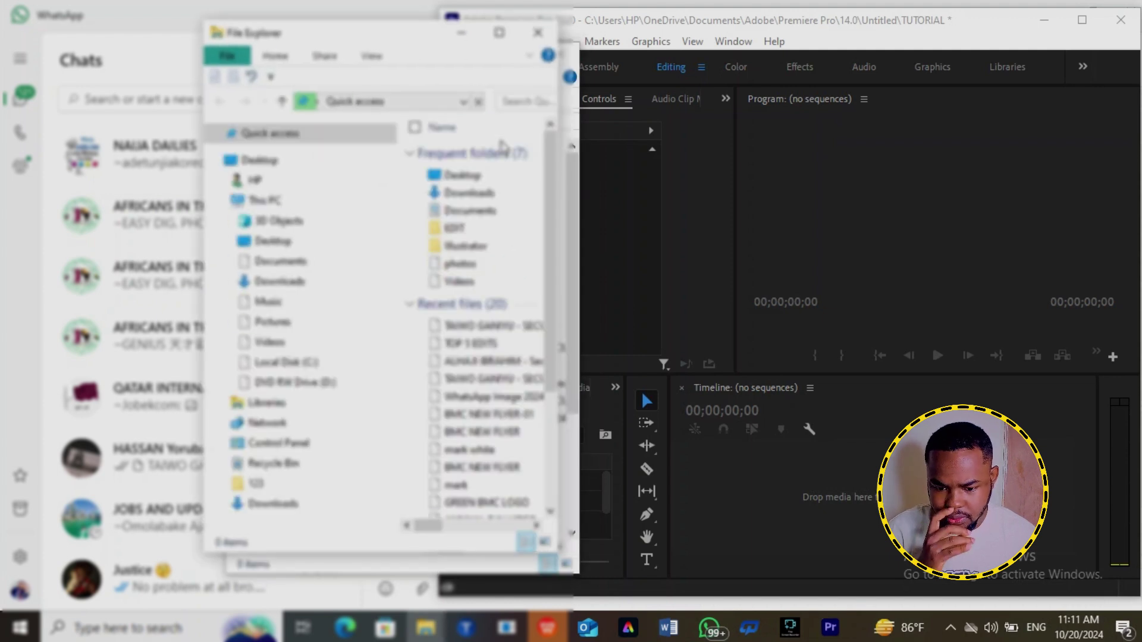
{"action": "left_click", "coordinate": [449, 284]}
{"action": "double_click", "coordinate": [449, 284]}
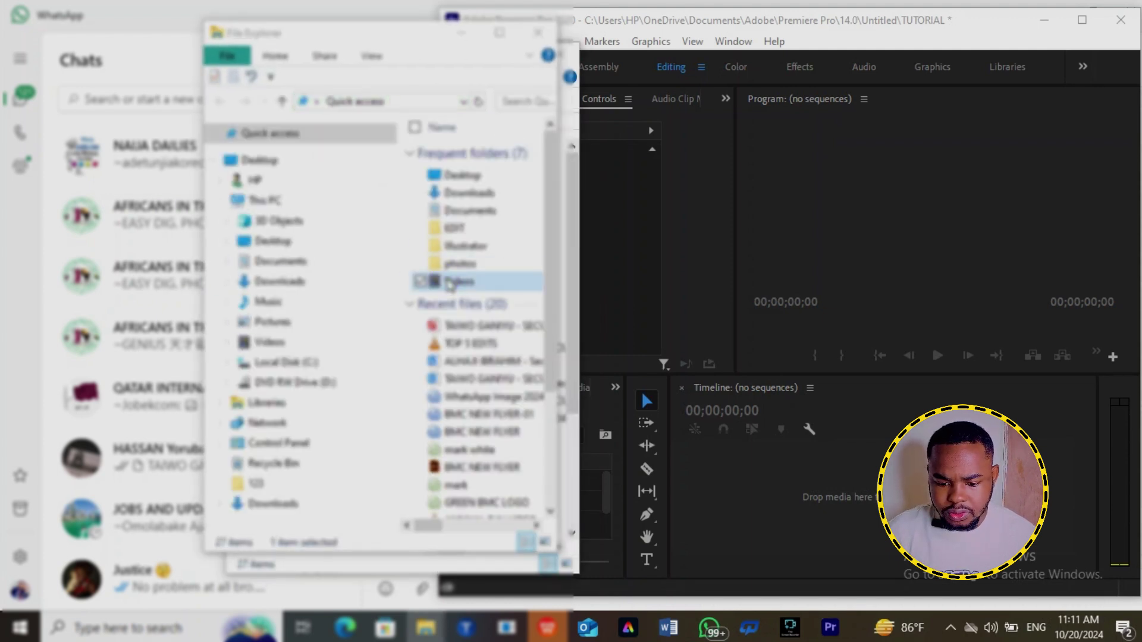
{"action": "mouse_move", "coordinate": [571, 191]}
{"action": "left_mouse_down"}
{"action": "mouse_move", "coordinate": [572, 528]}
{"action": "mouse_move", "coordinate": [538, 173]}
{"action": "mouse_move", "coordinate": [543, 269]}
{"action": "left_mouse_up"}
{"action": "double_click", "coordinate": [479, 300]}
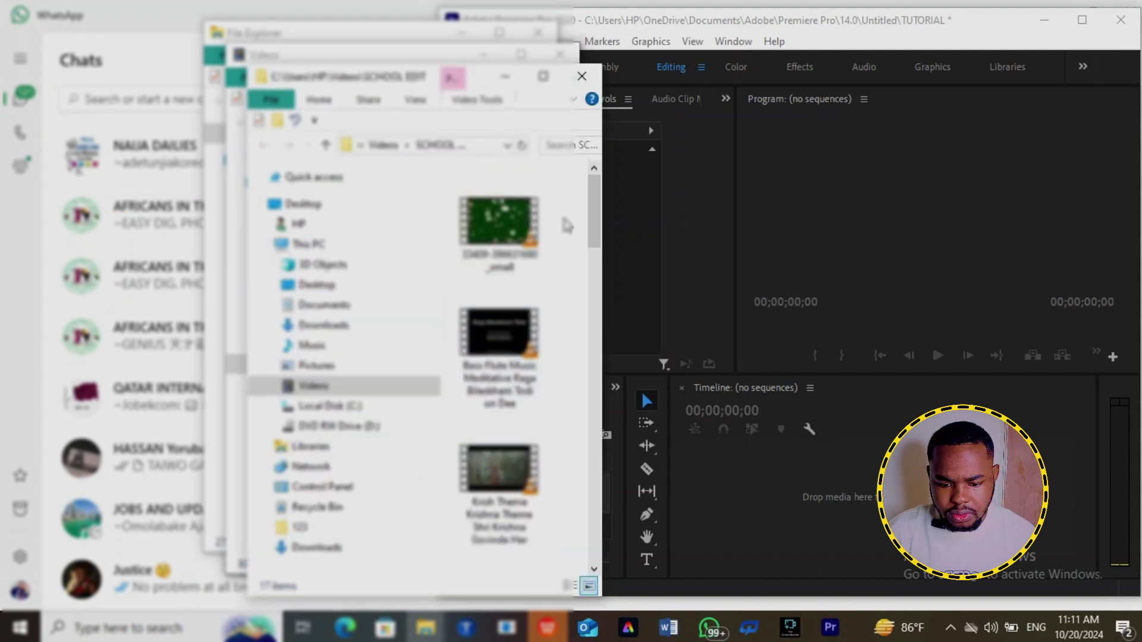
Move the SCHOOL EDIT folder window clear of the project bins and close the other File Explorer windows.
{"action": "left_click_drag", "start_coordinate": [589, 206], "coordinate": [580, 292]}
{"action": "left_click", "coordinate": [501, 394]}
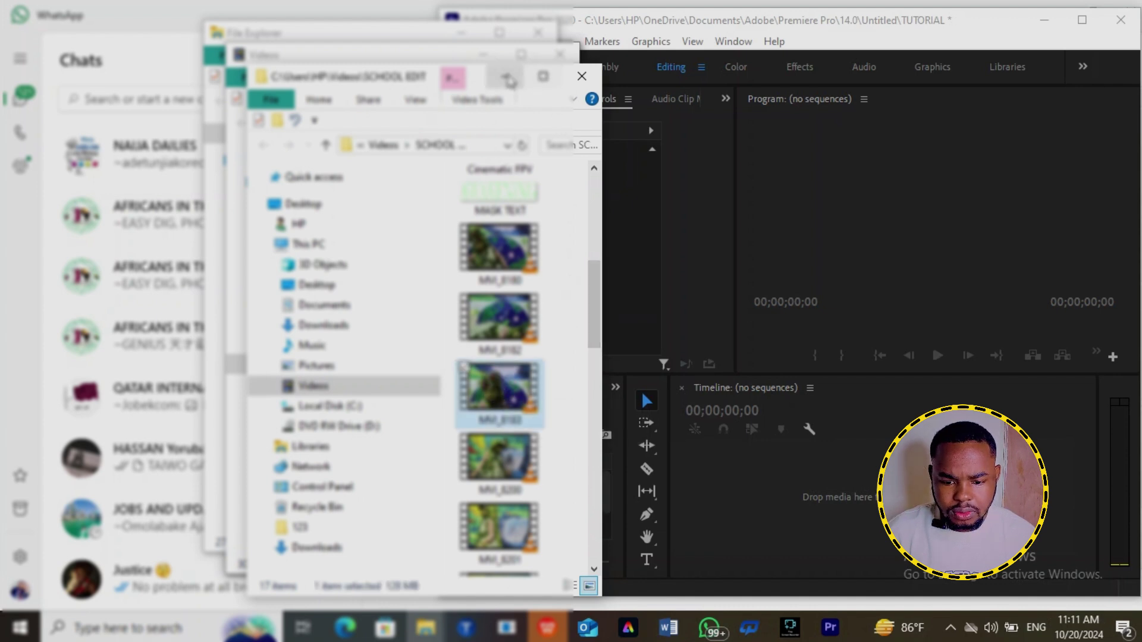
{"action": "left_click", "coordinate": [543, 76]}
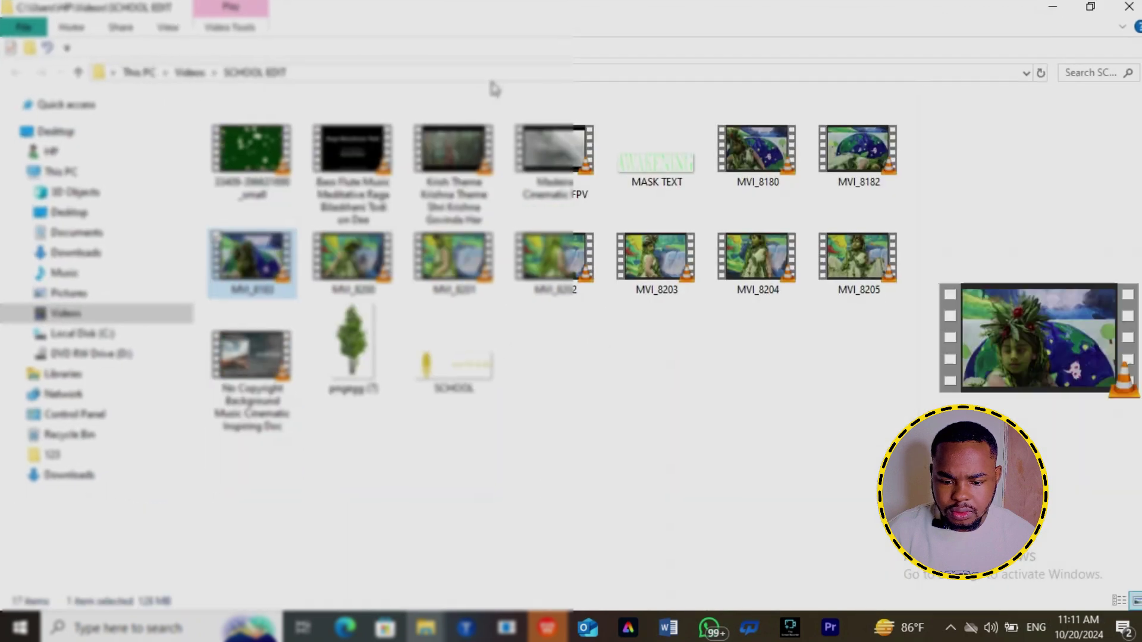
{"action": "left_click", "coordinate": [1090, 7]}
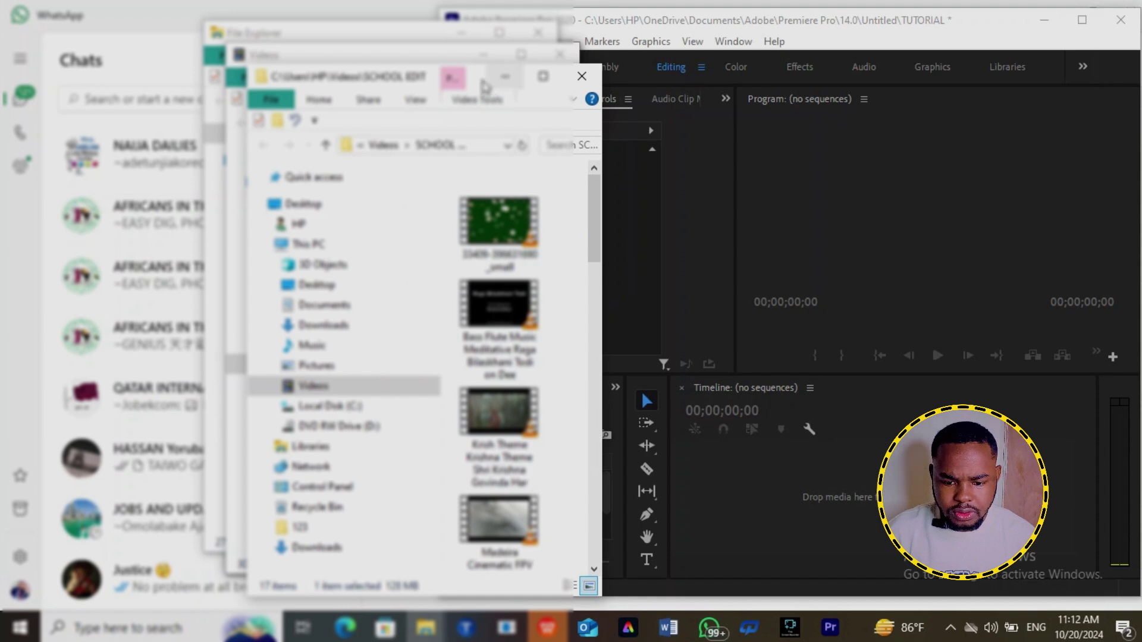
{"action": "left_click_drag", "start_coordinate": [486, 86], "coordinate": [991, 50]}
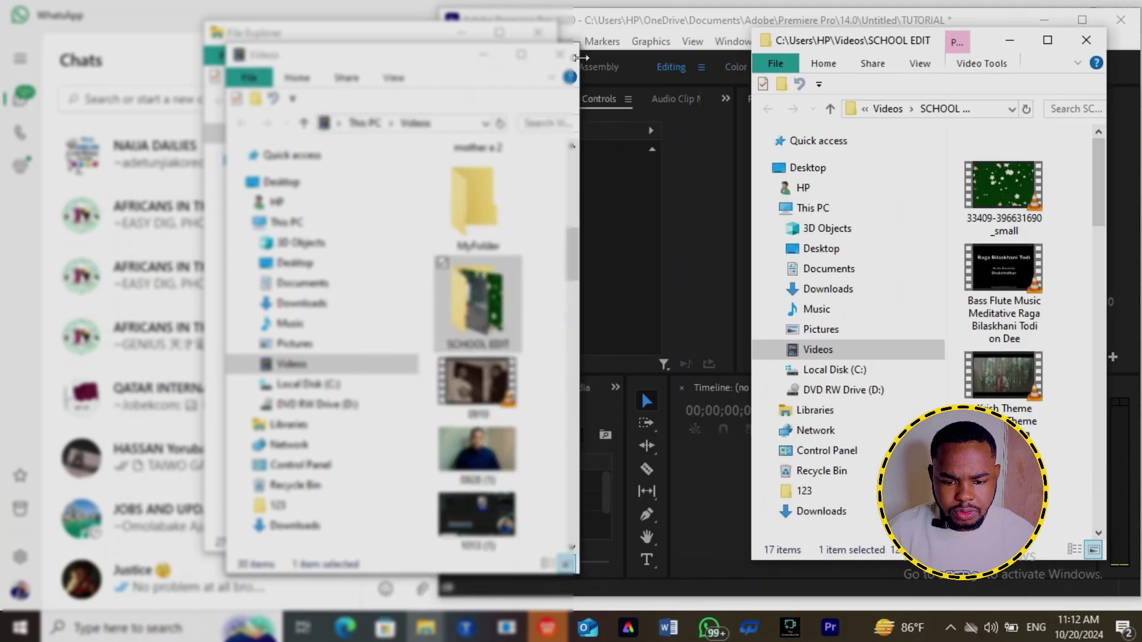
{"action": "left_click", "coordinate": [559, 54]}
{"action": "left_click", "coordinate": [539, 33]}
{"action": "left_click", "coordinate": [561, 56]}
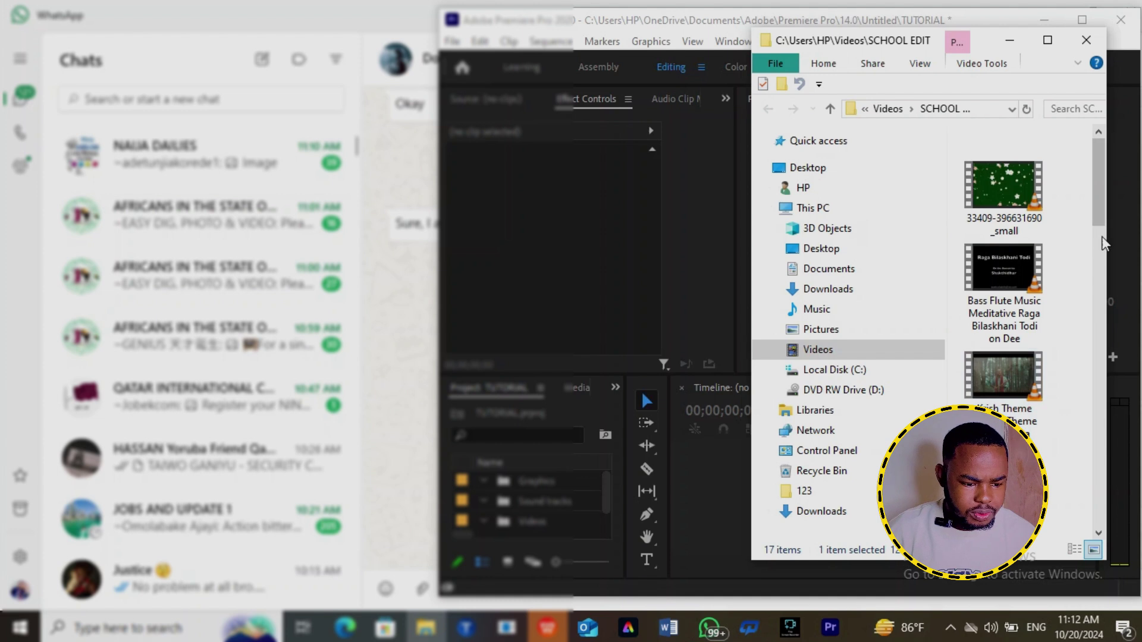
Import the MVI_8182 video from the SCHOOL EDIT folder into the project and return to the full-screen editor.
{"action": "left_click", "coordinate": [1090, 191]}
{"action": "left_click_drag", "start_coordinate": [1098, 261], "coordinate": [1099, 270]}
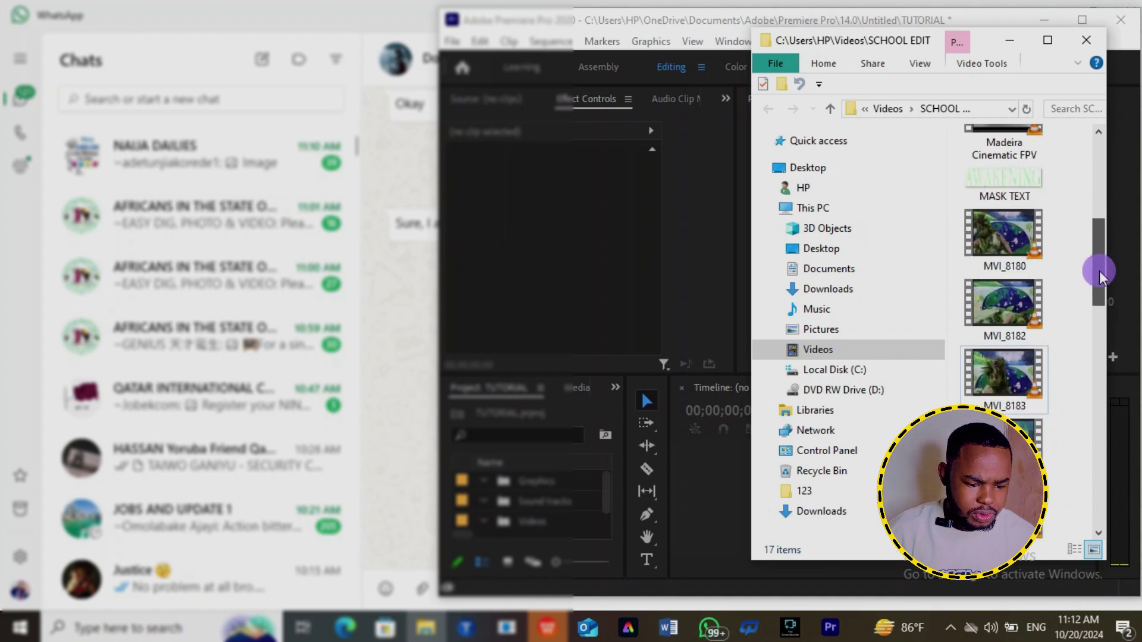
{"action": "left_click_drag", "start_coordinate": [1008, 304], "coordinate": [522, 528]}
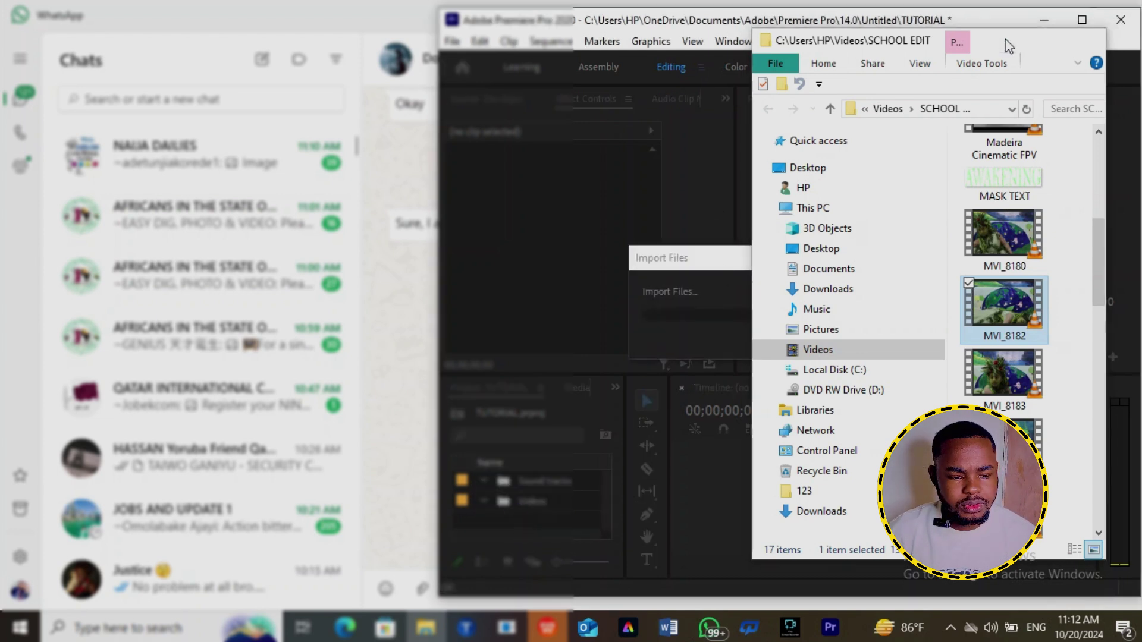
{"action": "left_click", "coordinate": [1009, 40]}
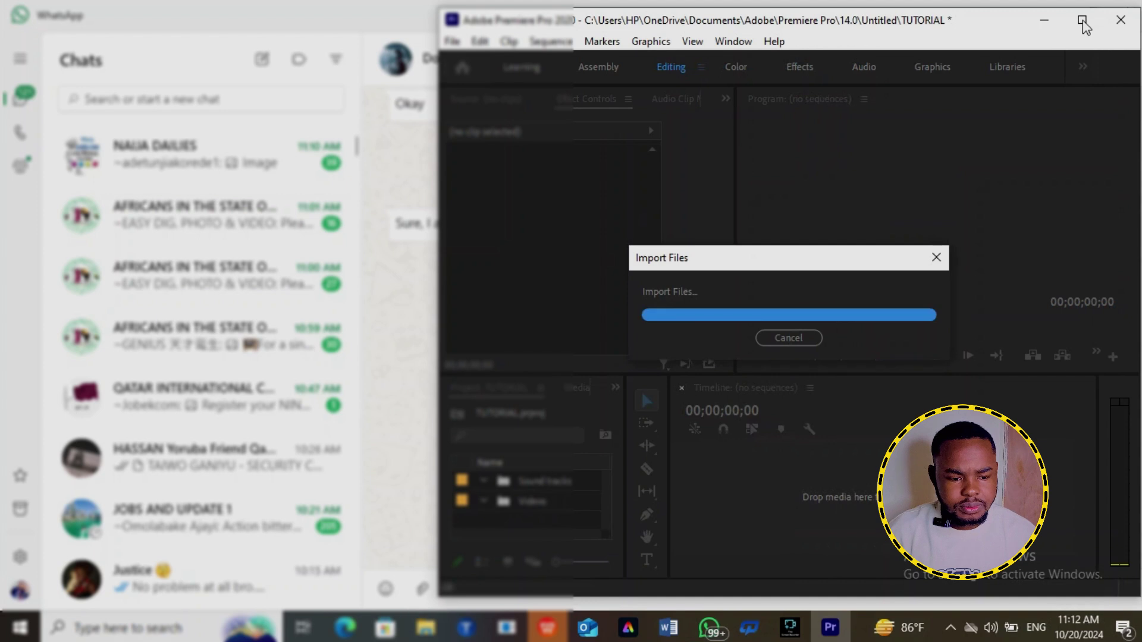
{"action": "left_click", "coordinate": [1082, 23]}
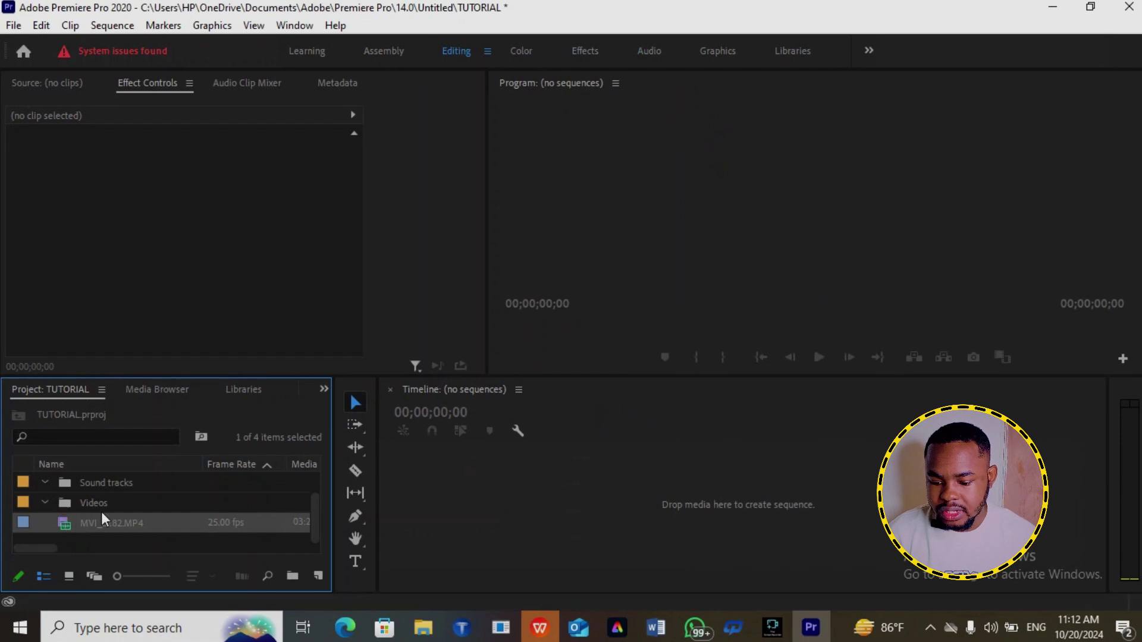
Check the Videos bin and create a sequence on the timeline from the MVI_8182.MP4 clip.
{"action": "double_click", "coordinate": [74, 506]}
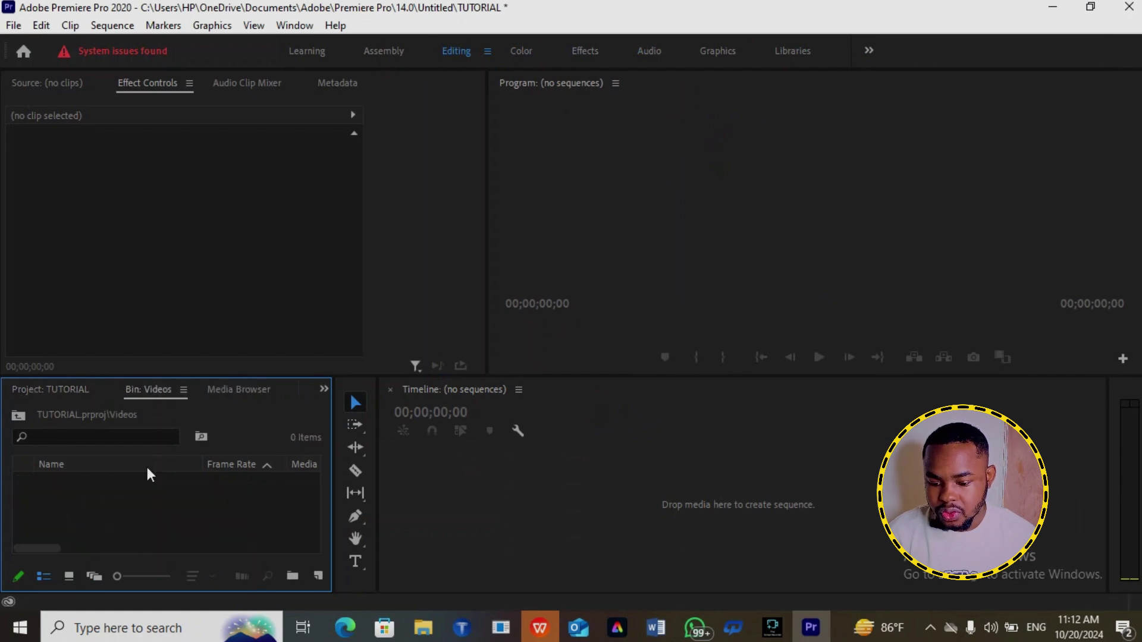
{"action": "left_click", "coordinate": [65, 390]}
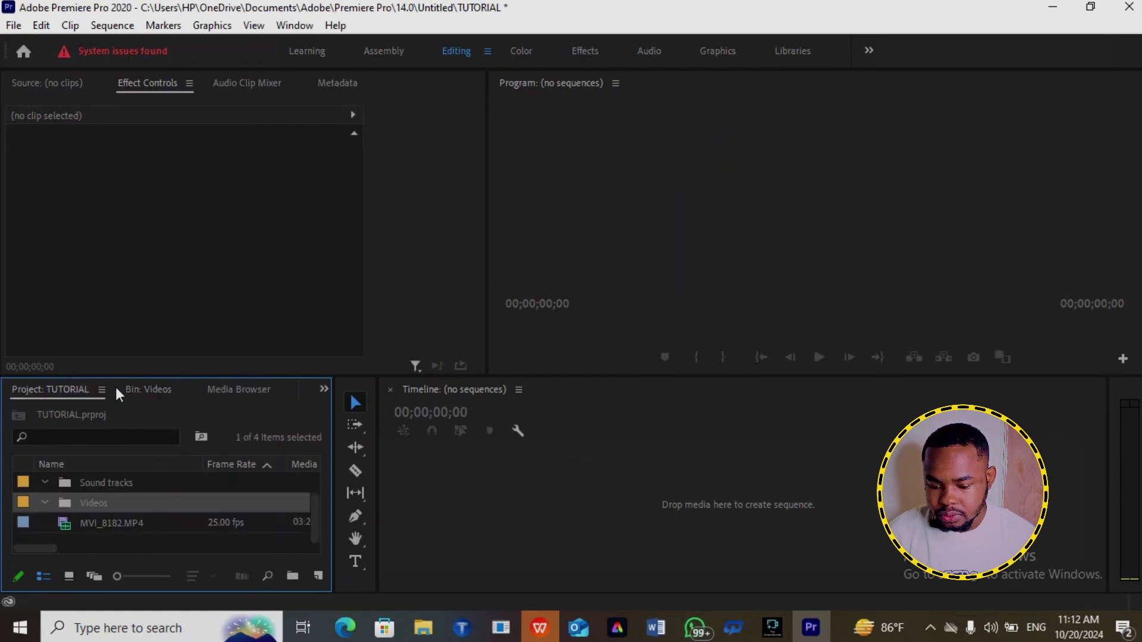
{"action": "left_click_drag", "start_coordinate": [92, 521], "coordinate": [700, 504]}
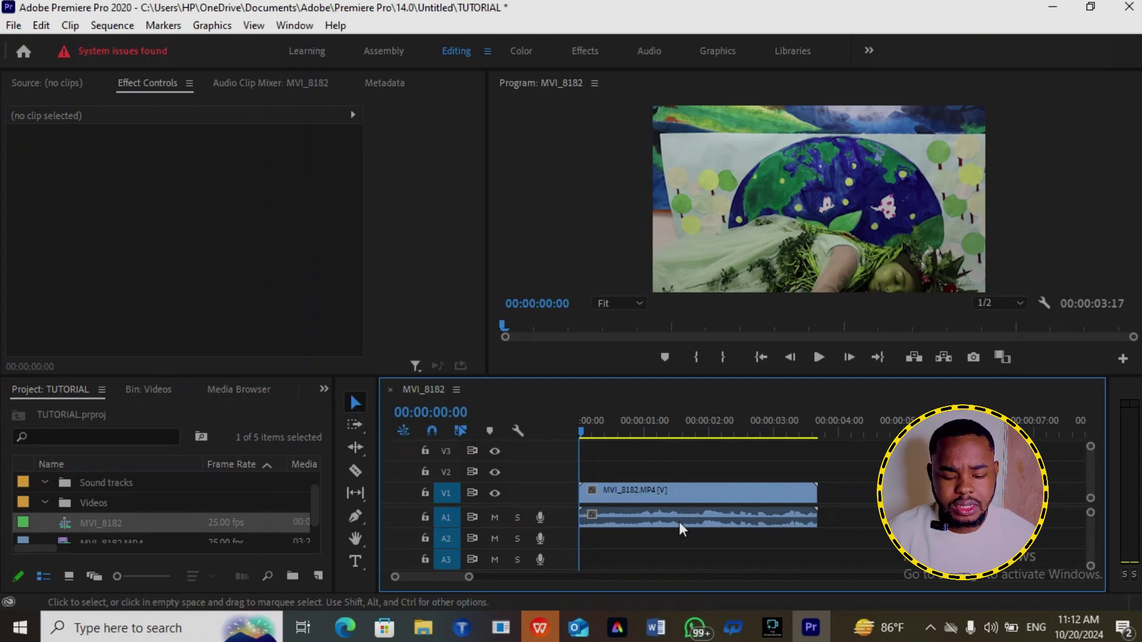
Scrub through the MVI_8182 sequence and play it back to preview the footage.
{"action": "left_click", "coordinate": [590, 438]}
{"action": "left_click_drag", "start_coordinate": [590, 443], "coordinate": [806, 489]}
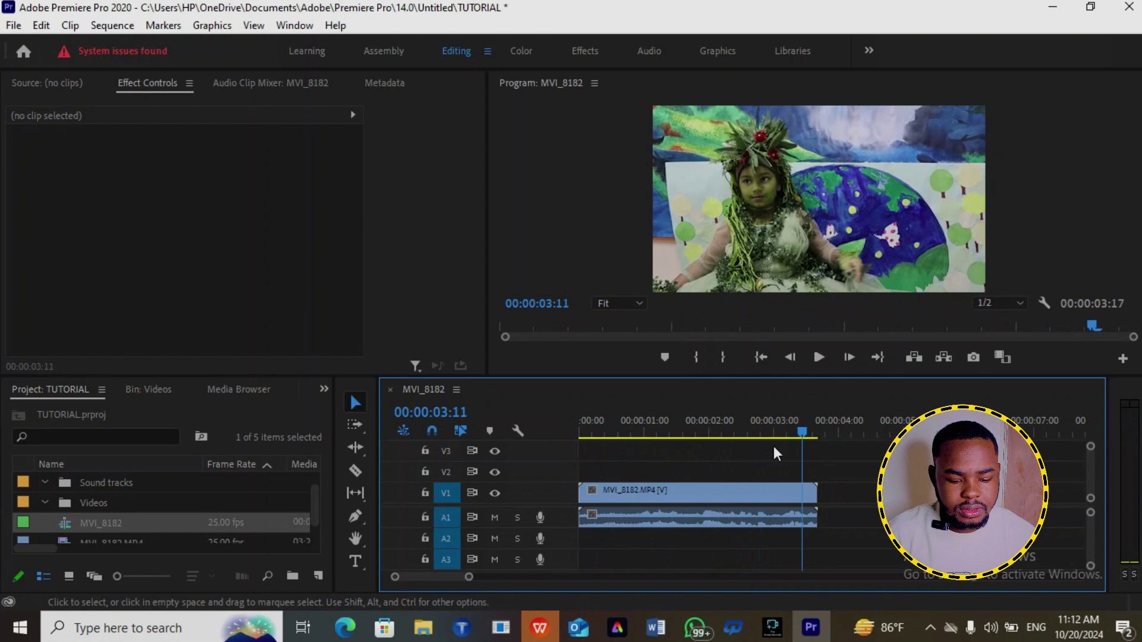
{"action": "left_click", "coordinate": [819, 357]}
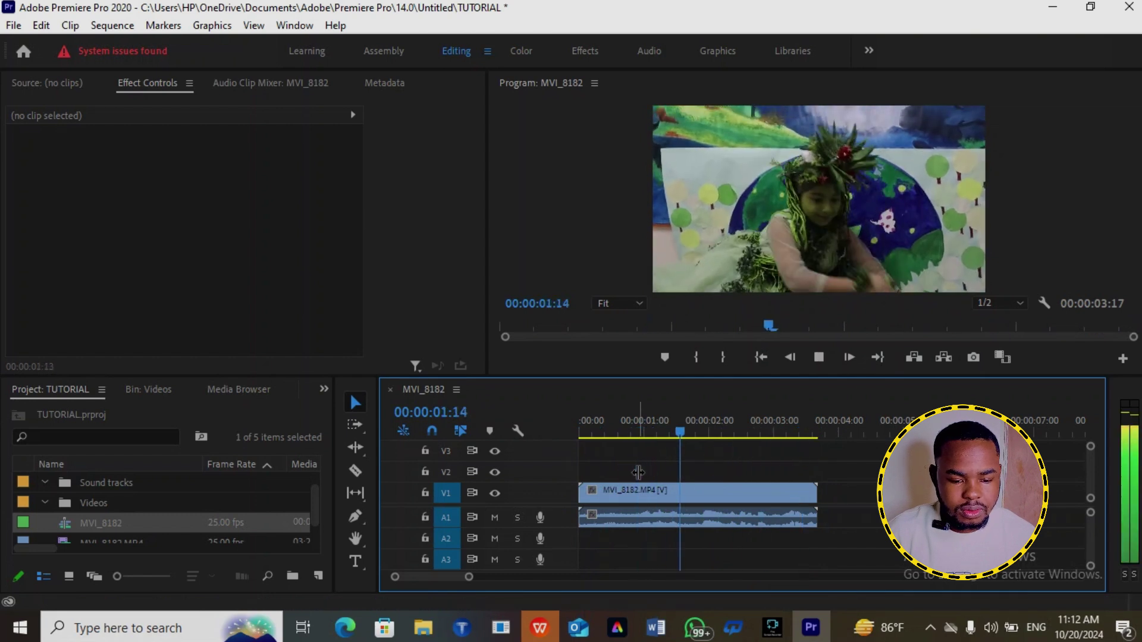
{"action": "left_click", "coordinate": [819, 357]}
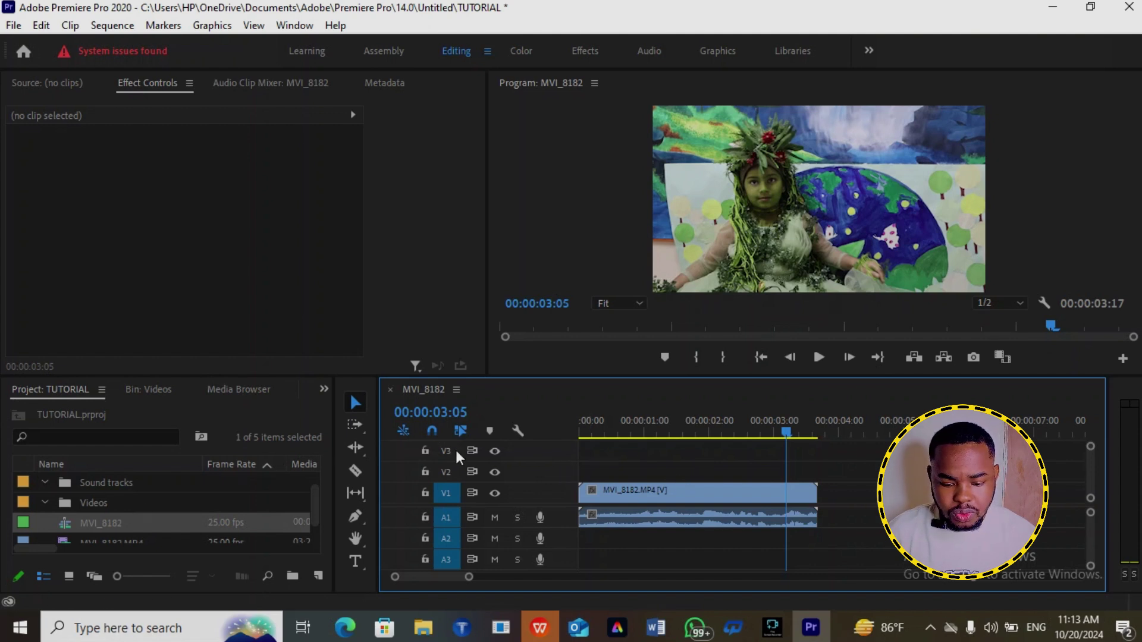
Return the playhead to the start of the sequence and select the MVI_8182.MP4 clip on the timeline.
{"action": "left_click_drag", "start_coordinate": [788, 437], "coordinate": [584, 495]}
{"action": "left_click", "coordinate": [646, 490]}
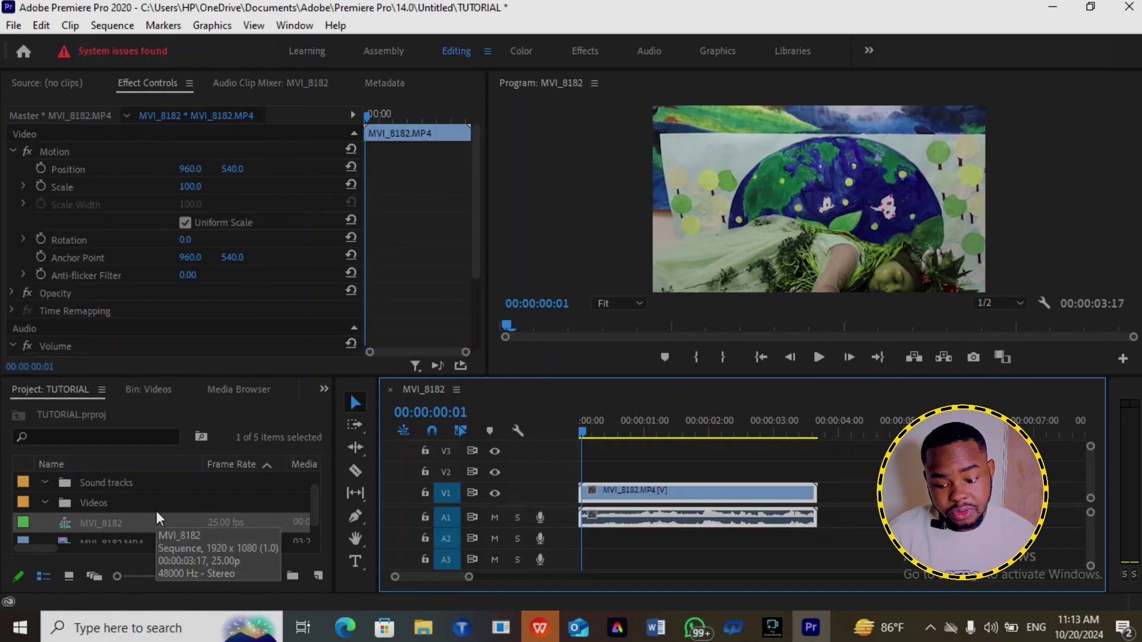
Load the MVI_8182.MP4 clip from the project into the Source monitor and play it through.
{"action": "scroll", "coordinate": [158, 517], "scroll_direction": "down", "scroll_amount": 1}
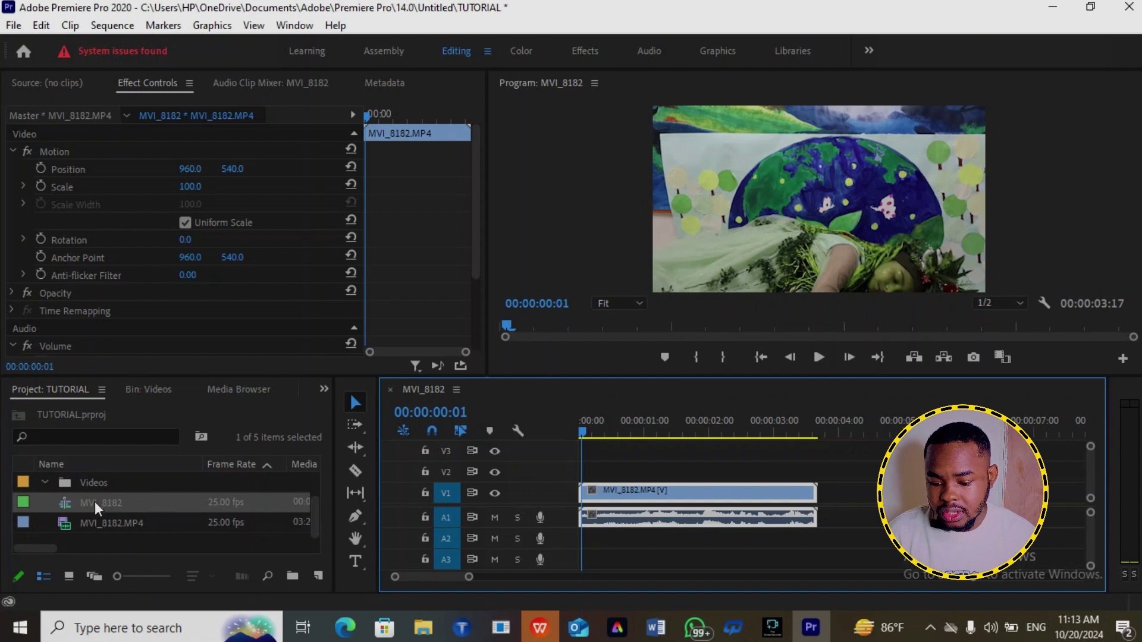
{"action": "double_click", "coordinate": [87, 522]}
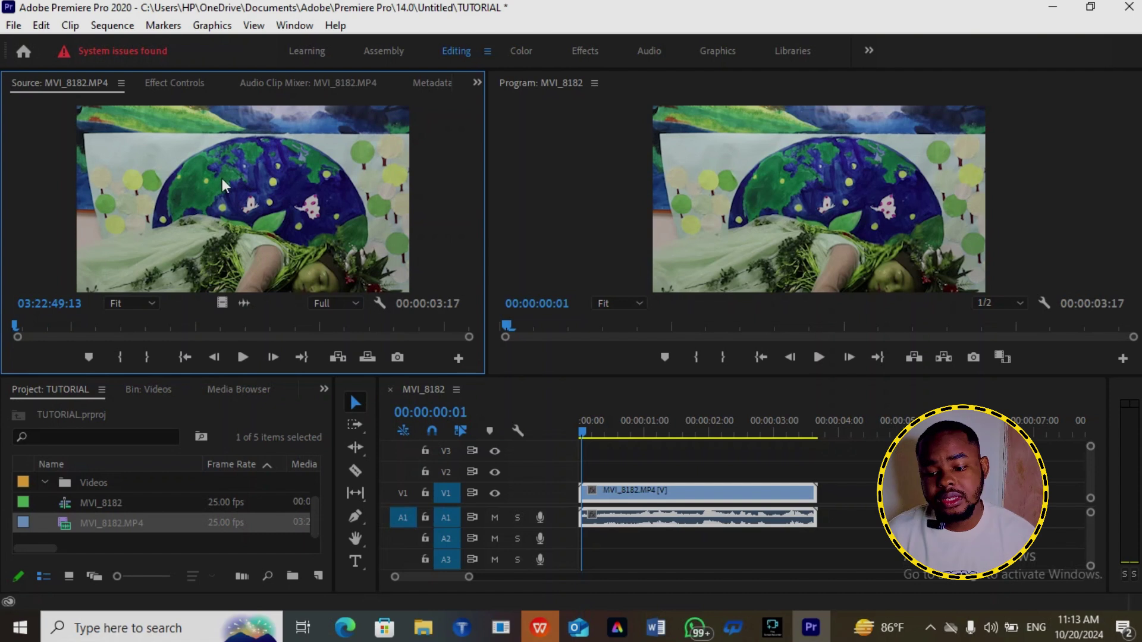
{"action": "left_click", "coordinate": [242, 357]}
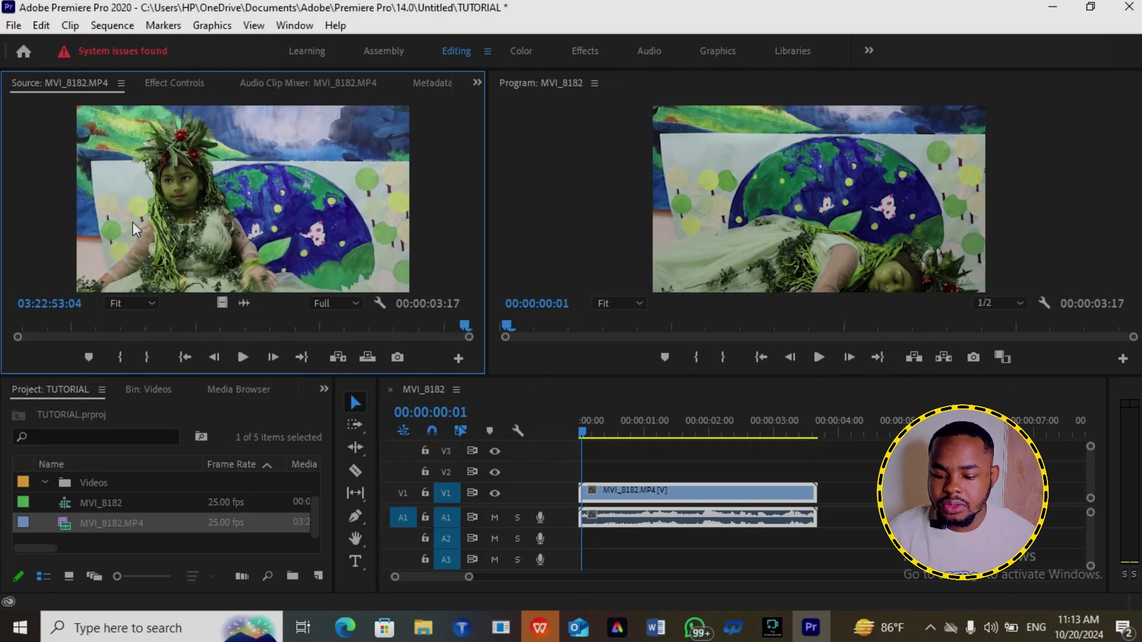
{"action": "left_click_drag", "start_coordinate": [18, 336], "coordinate": [147, 339]}
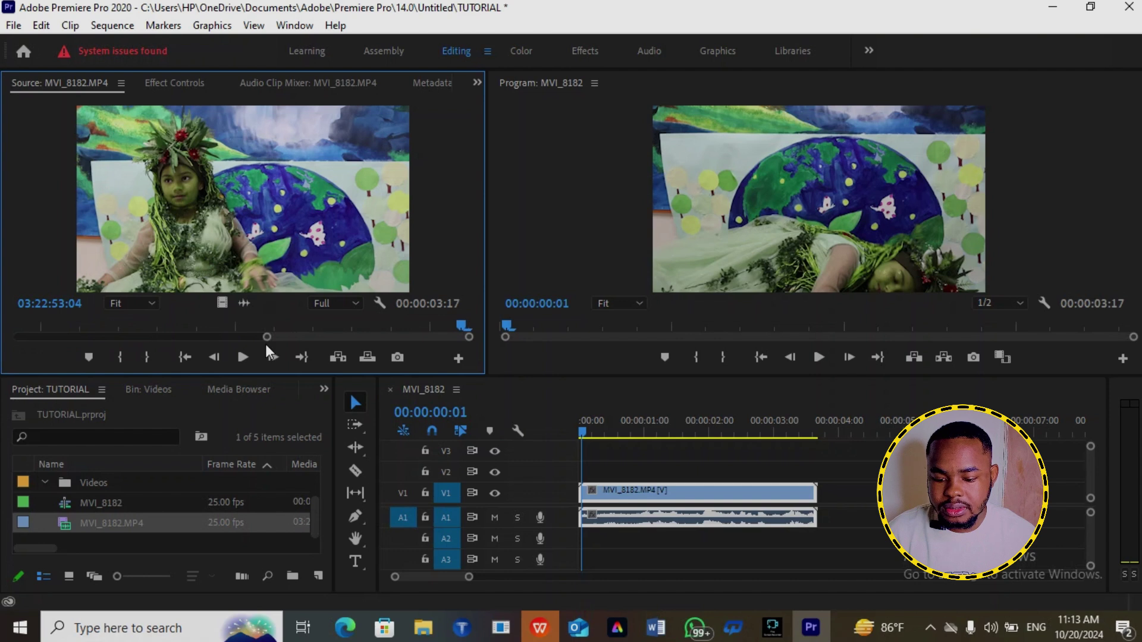
{"action": "left_click_drag", "start_coordinate": [267, 338], "coordinate": [15, 338]}
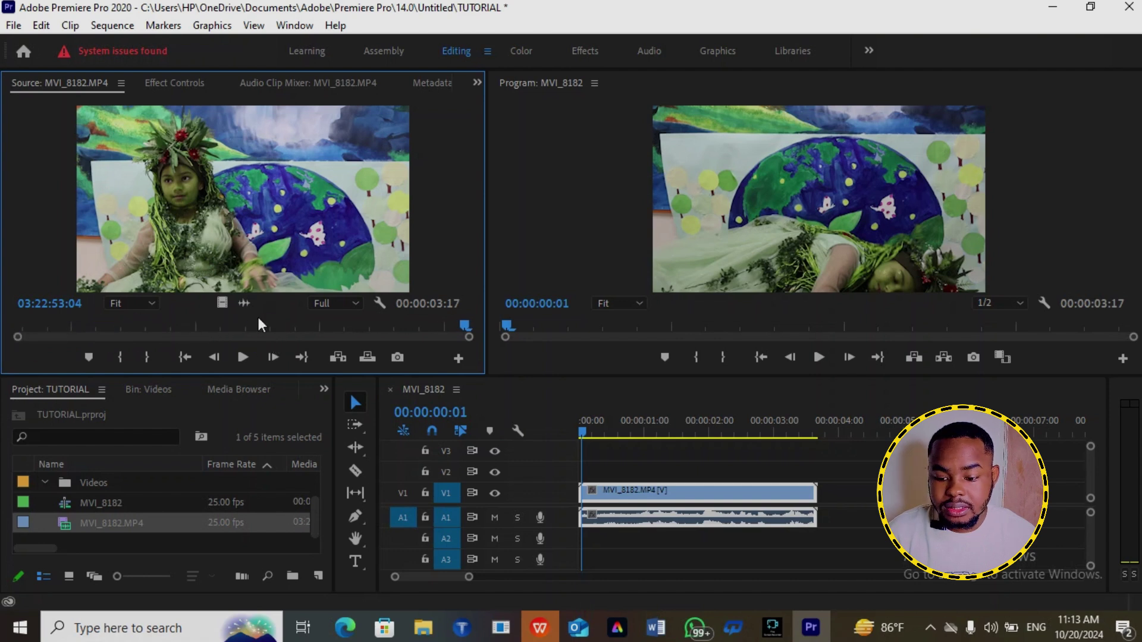
Switch to the Color workspace and adjust the Faded Film amount in Lumetri Color's Creative section for the MVI_8182.MP4 clip.
{"action": "left_click", "coordinate": [524, 52]}
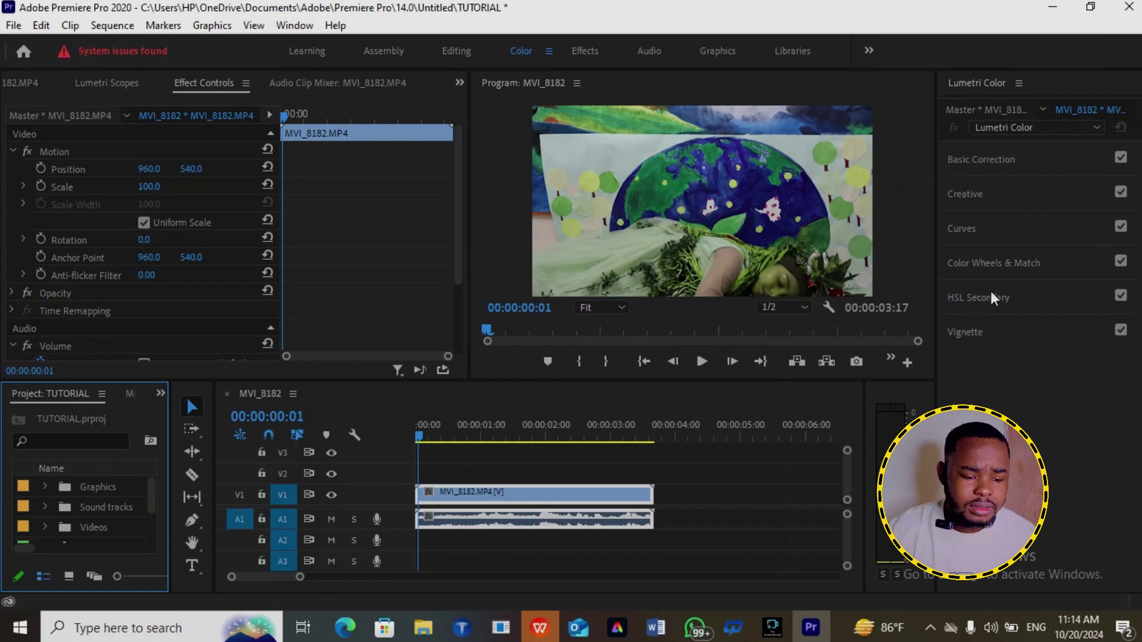
{"action": "left_click", "coordinate": [981, 205]}
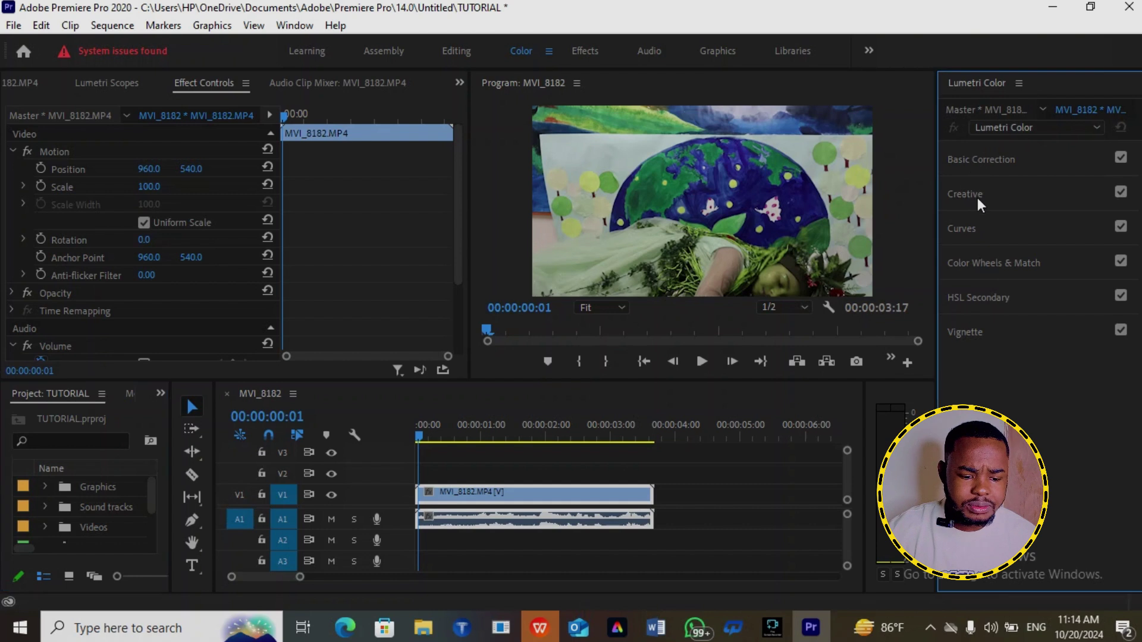
{"action": "left_click", "coordinate": [979, 196]}
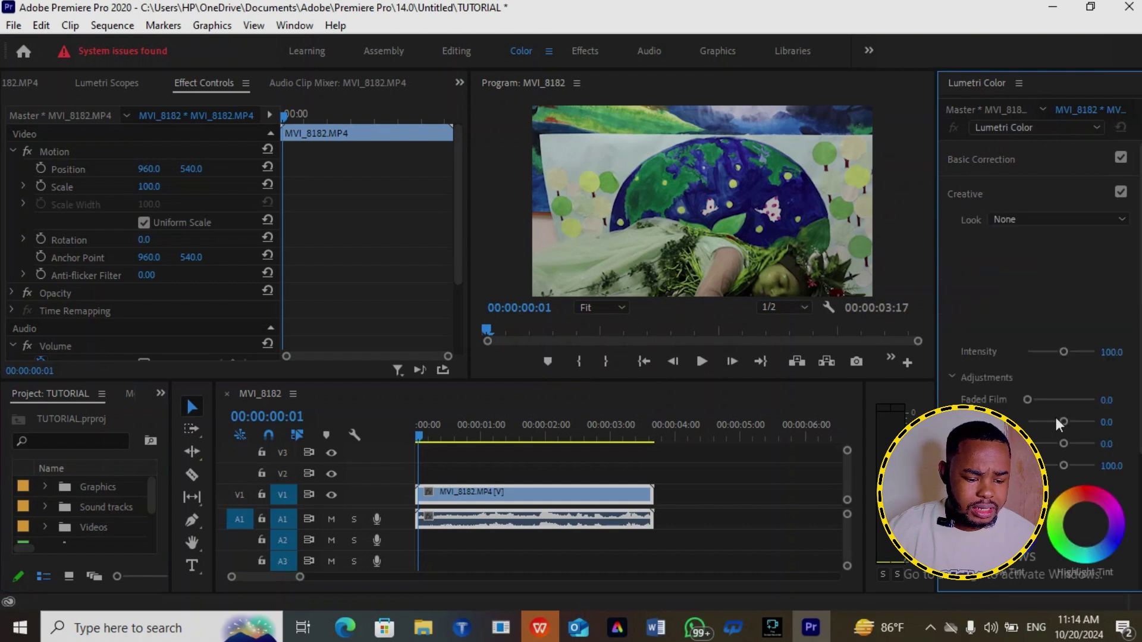
{"action": "left_click", "coordinate": [1078, 401]}
{"action": "left_click_drag", "start_coordinate": [1078, 400], "coordinate": [1058, 444]}
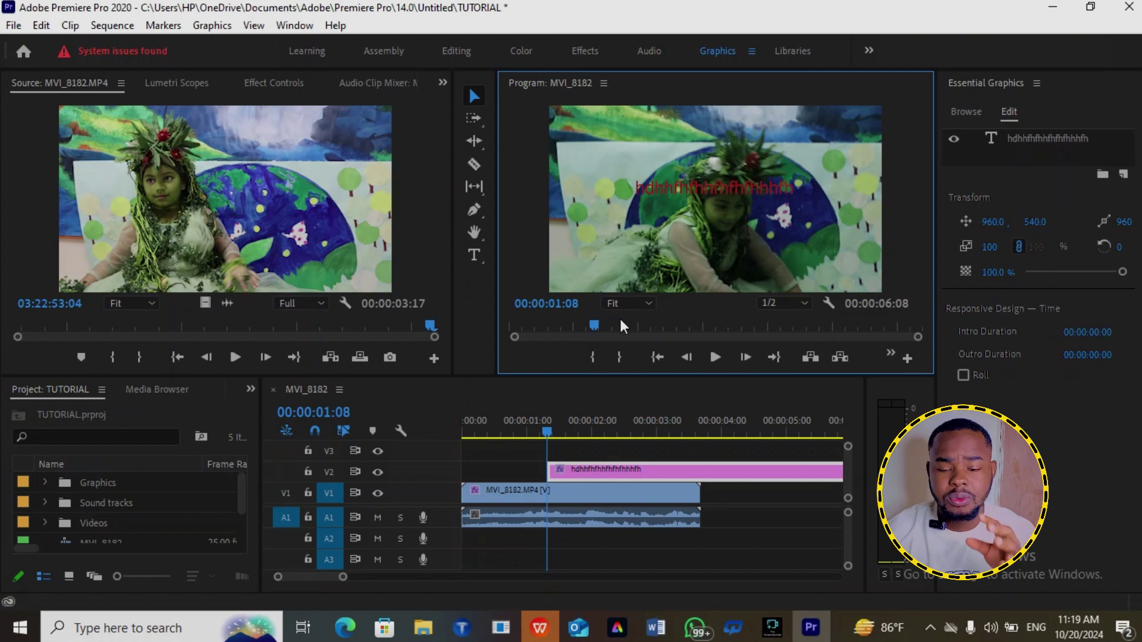
Select the timeline clips and create an Auto Reframe duplicate of the MVI_8182 sequence with the Horizontal 16:9 aspect ratio.
{"action": "left_click_drag", "start_coordinate": [499, 447], "coordinate": [611, 547]}
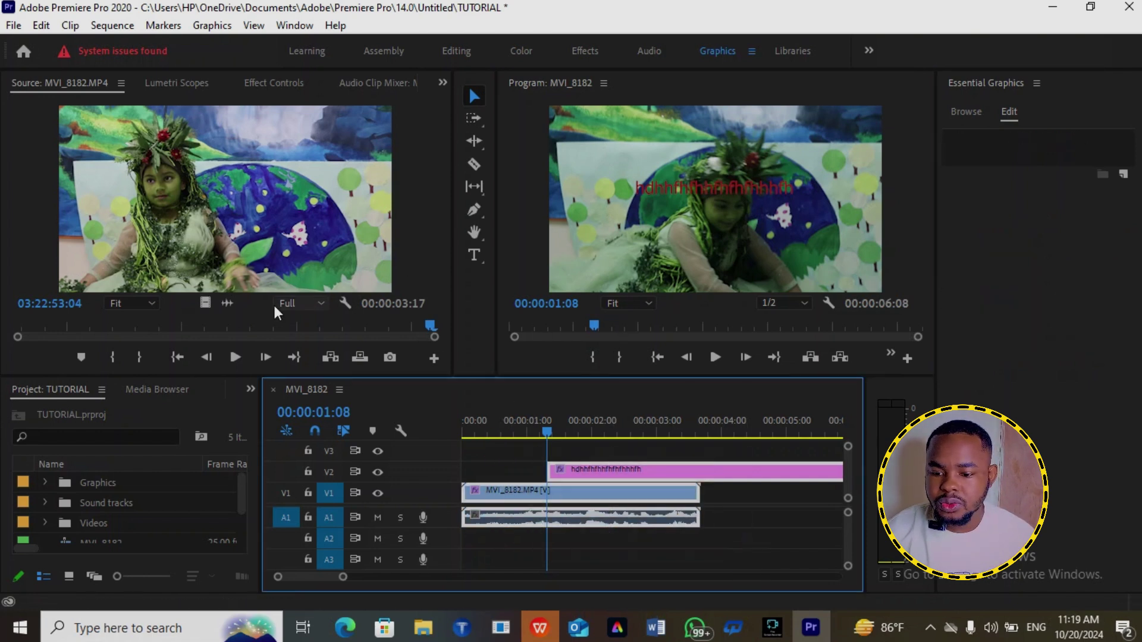
{"action": "left_click", "coordinate": [108, 25]}
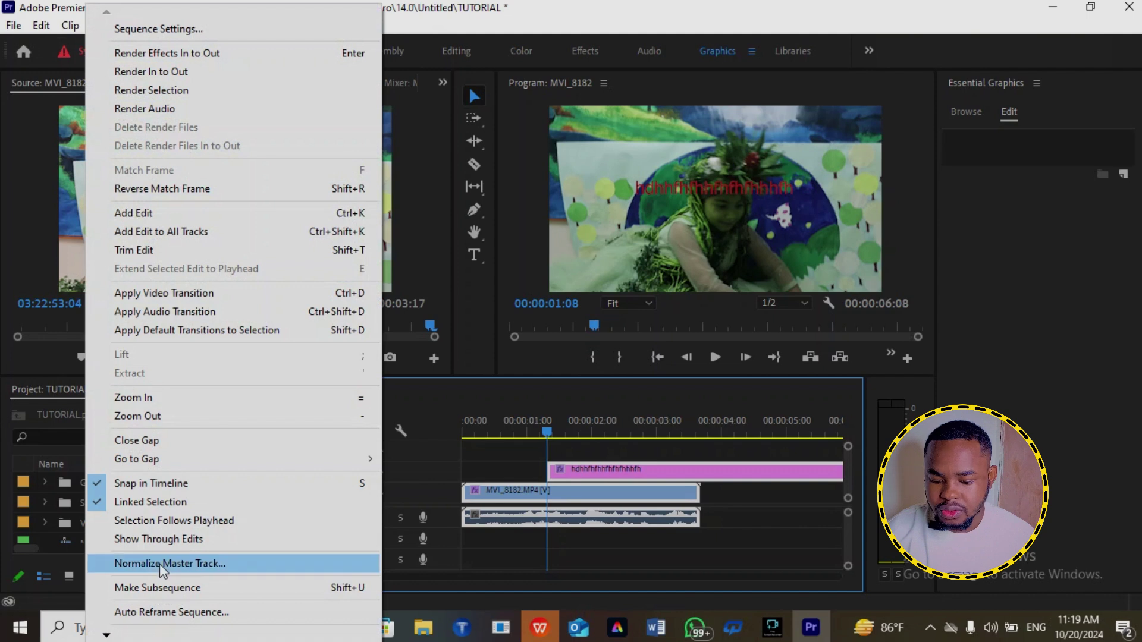
{"action": "left_click", "coordinate": [142, 610]}
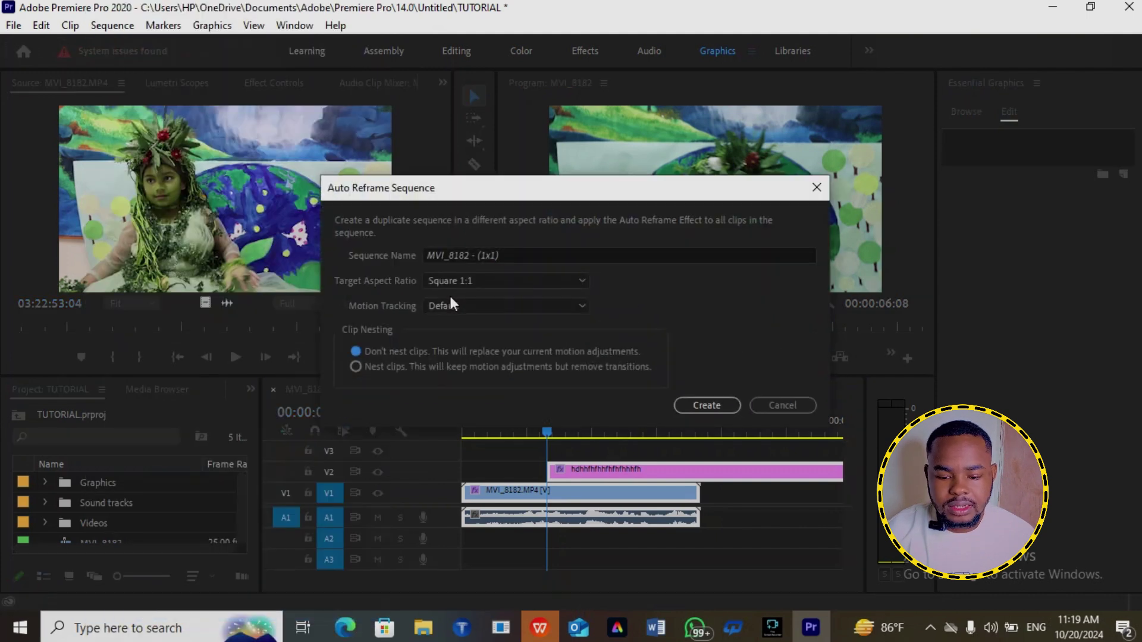
{"action": "left_click", "coordinate": [485, 279]}
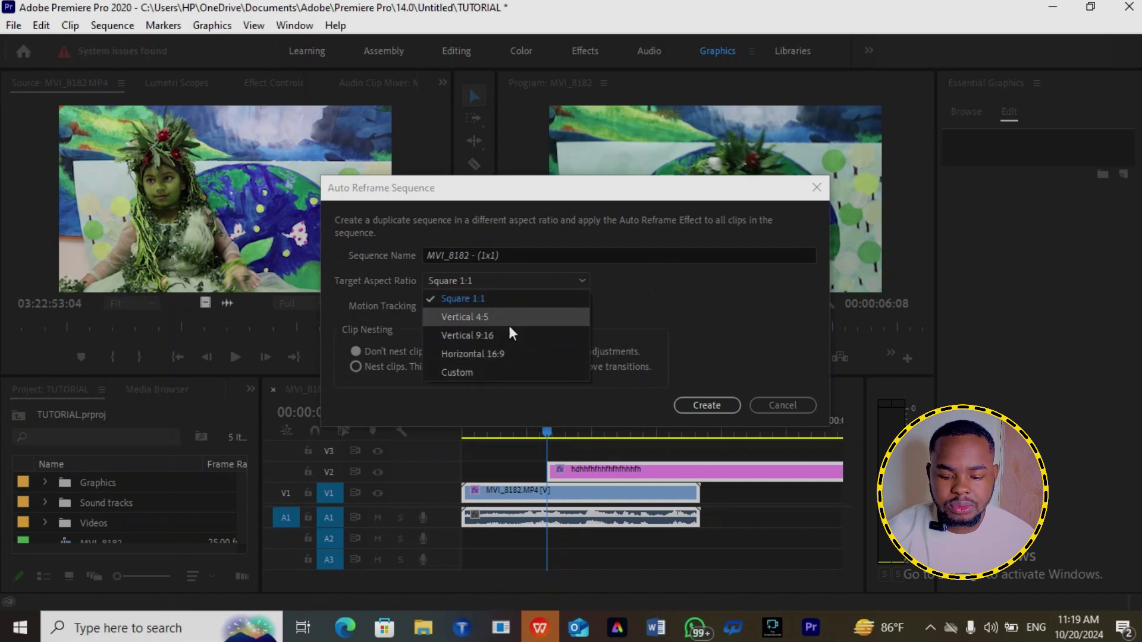
{"action": "left_click", "coordinate": [493, 353]}
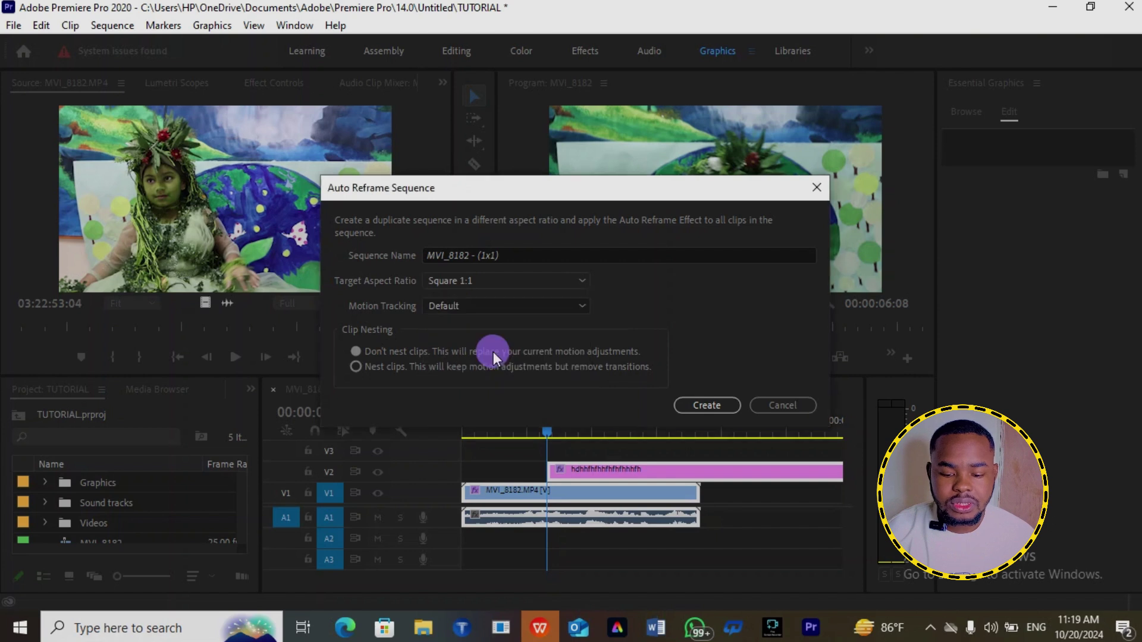
{"action": "left_click", "coordinate": [707, 405]}
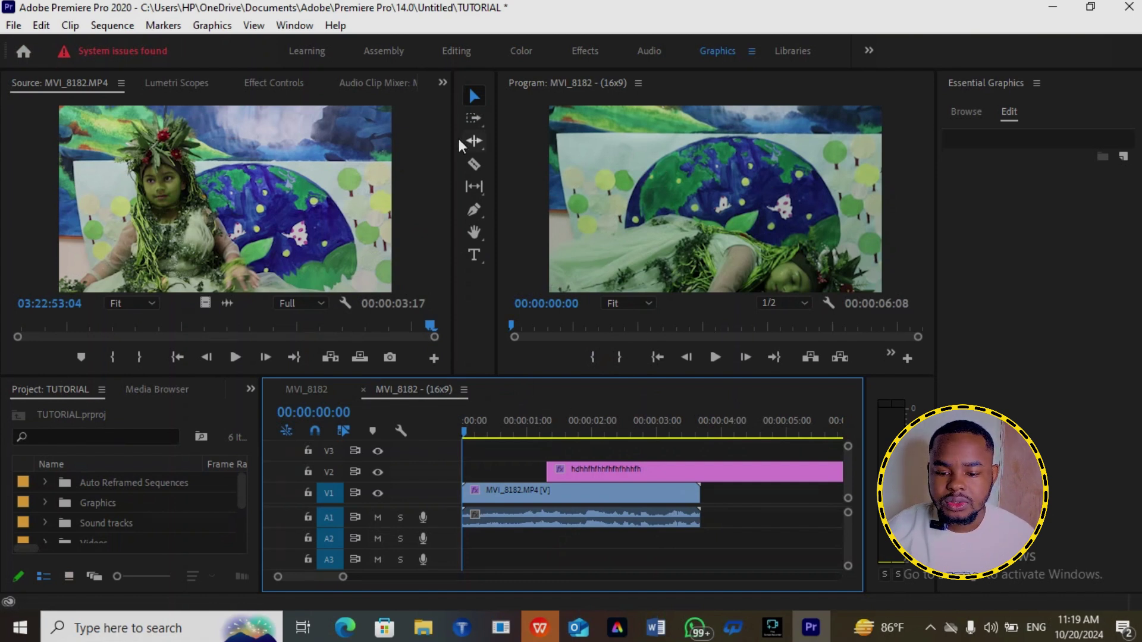
Switch to the Assembly workspace and toggle timeline snapping off and back on.
{"action": "left_click", "coordinate": [384, 52]}
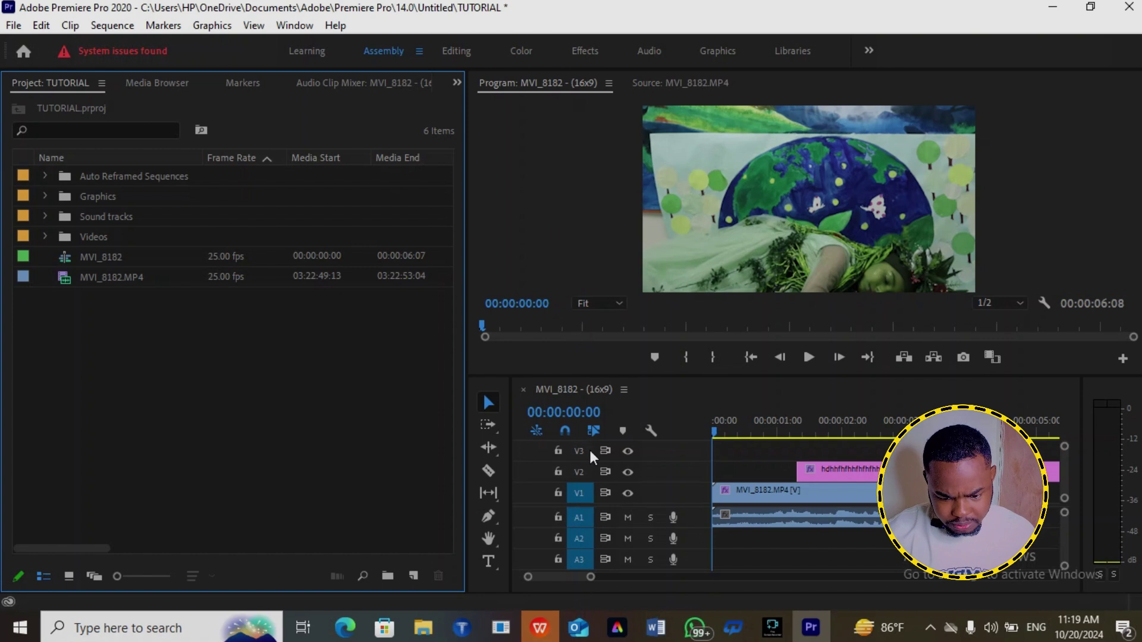
{"action": "left_click", "coordinate": [567, 436]}
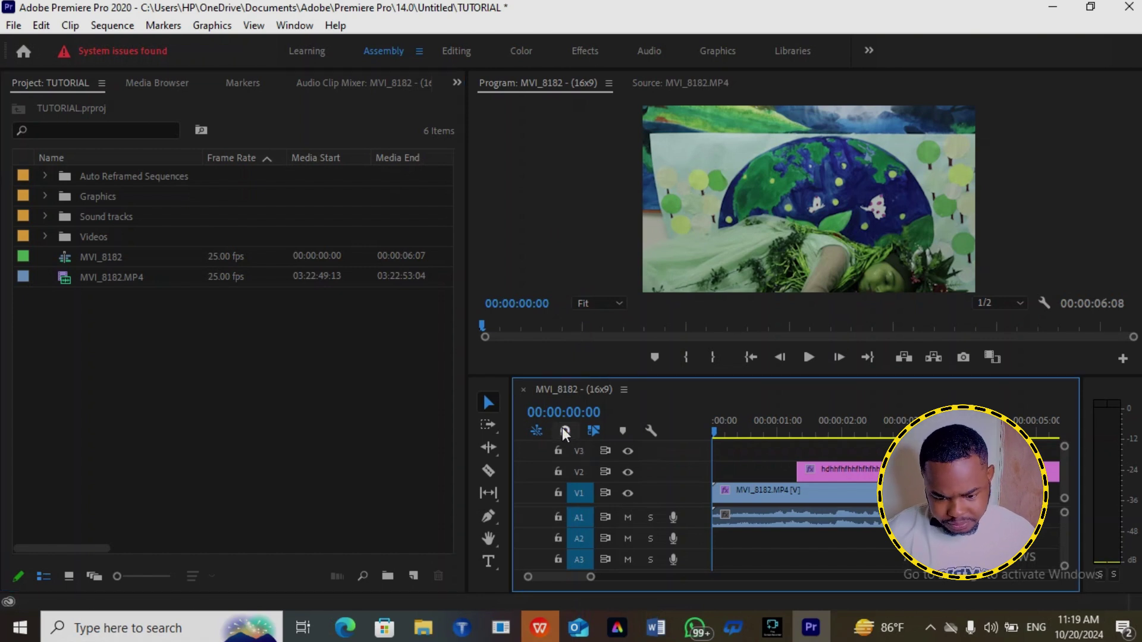
{"action": "left_click", "coordinate": [565, 434]}
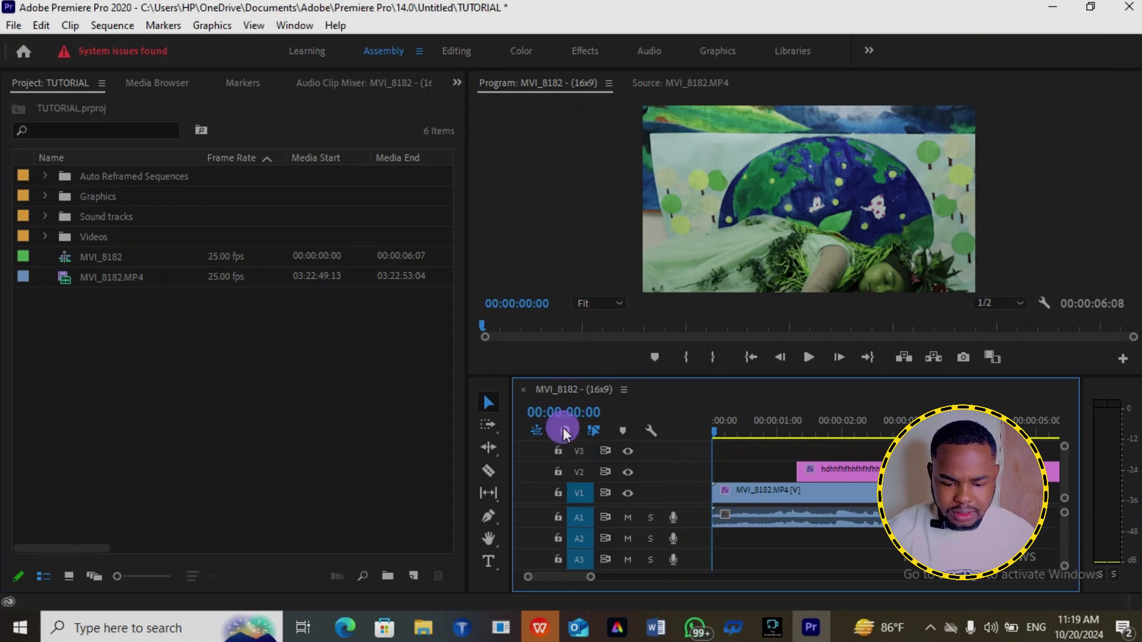
{"action": "left_click", "coordinate": [566, 434]}
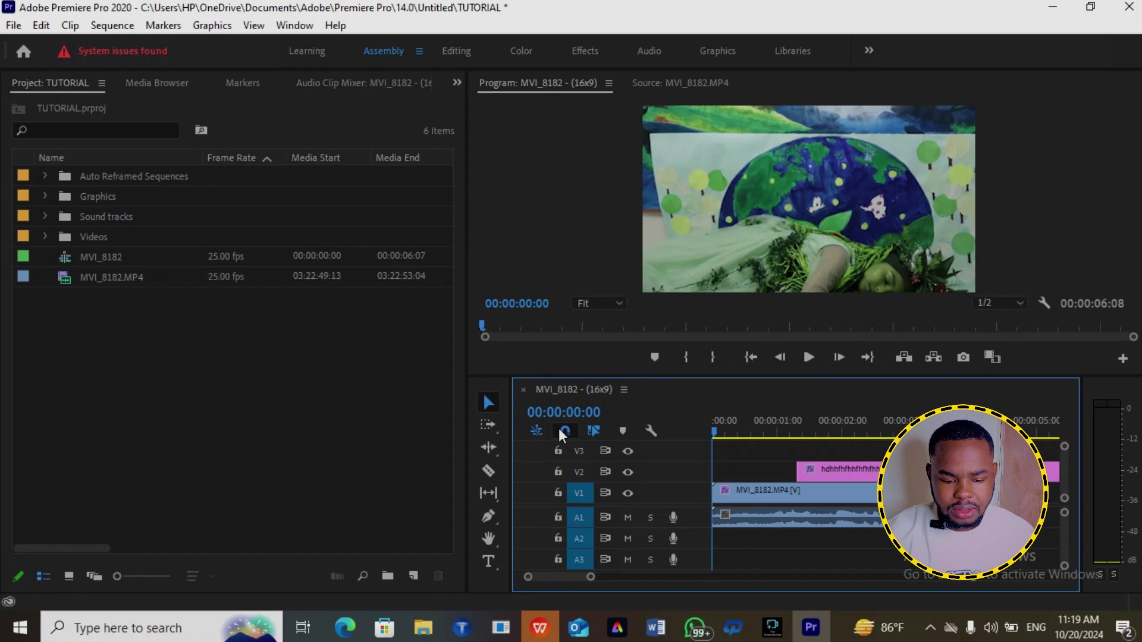
{"action": "left_click", "coordinate": [567, 433]}
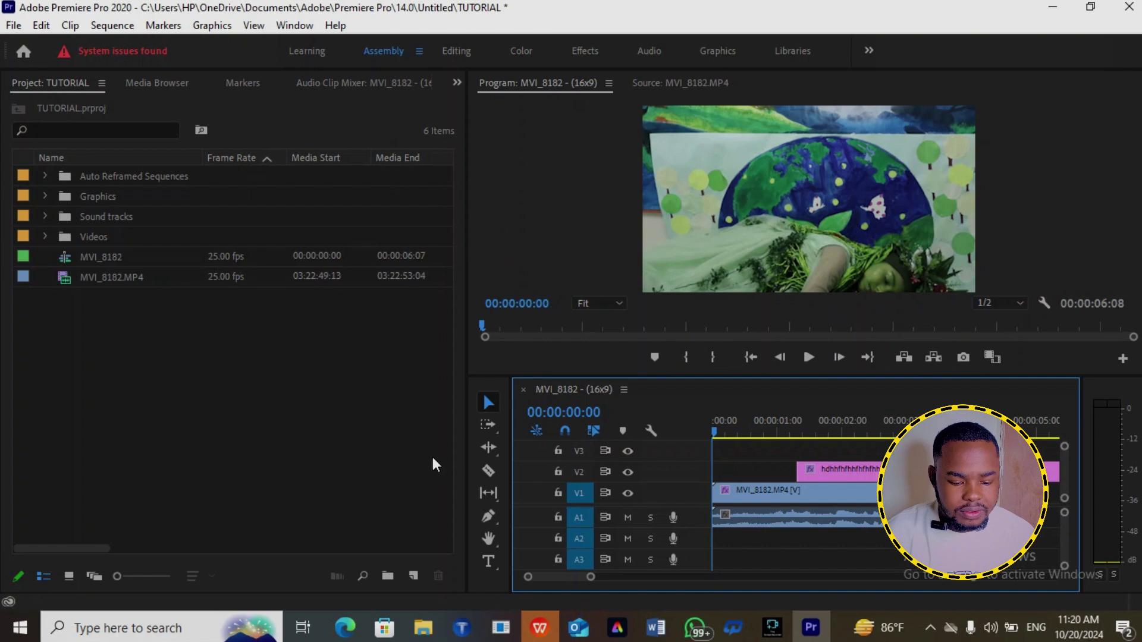
Open the timeline's MVI_8182.MP4 clip in the Source monitor, view its Audio Clip Mixer and return to the project's item list.
{"action": "left_click", "coordinate": [742, 491]}
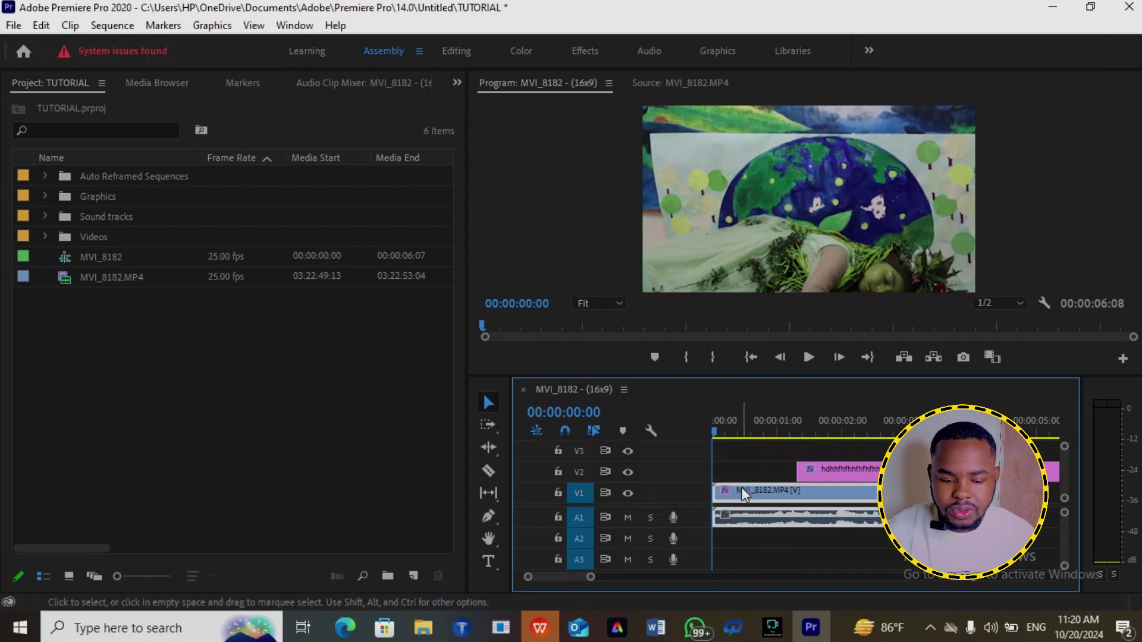
{"action": "double_click", "coordinate": [741, 493]}
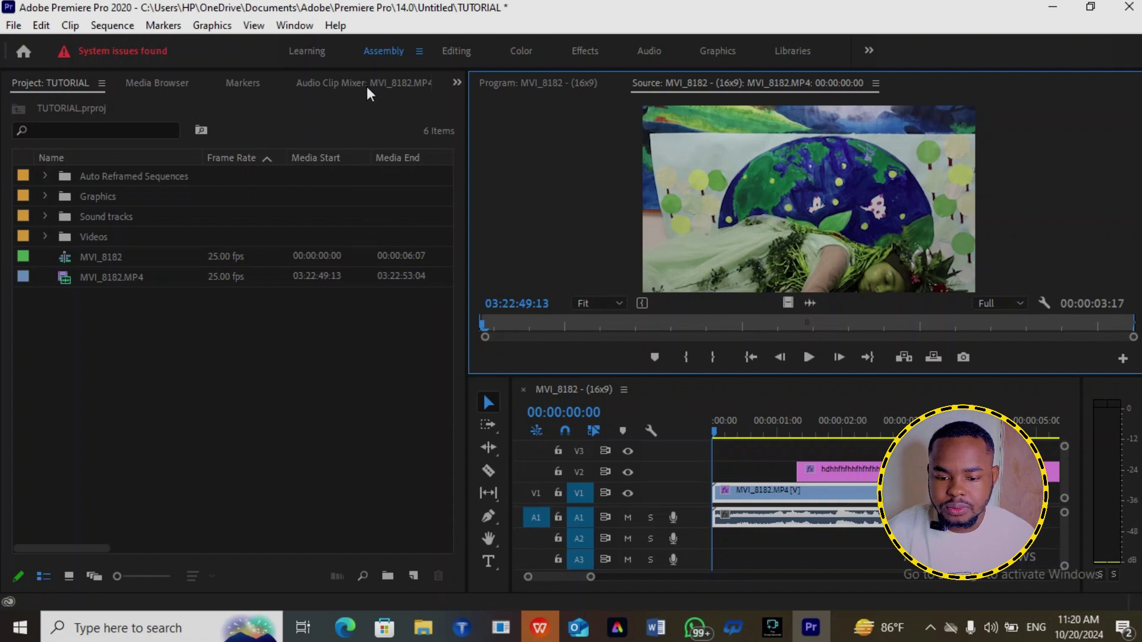
{"action": "left_click", "coordinate": [457, 84]}
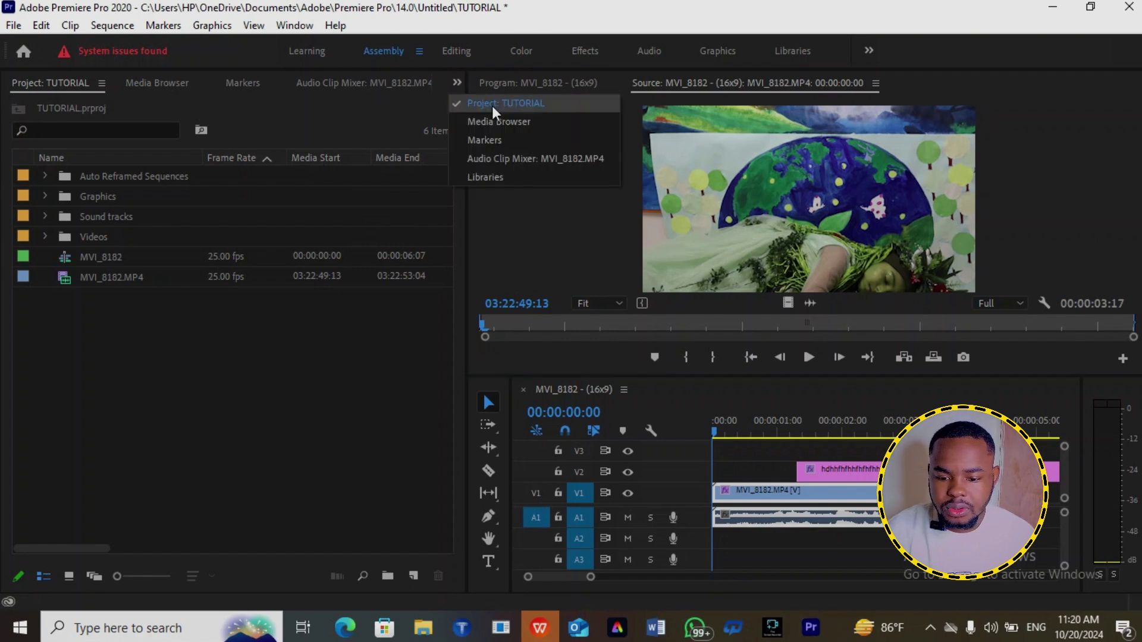
{"action": "left_click", "coordinate": [379, 86]}
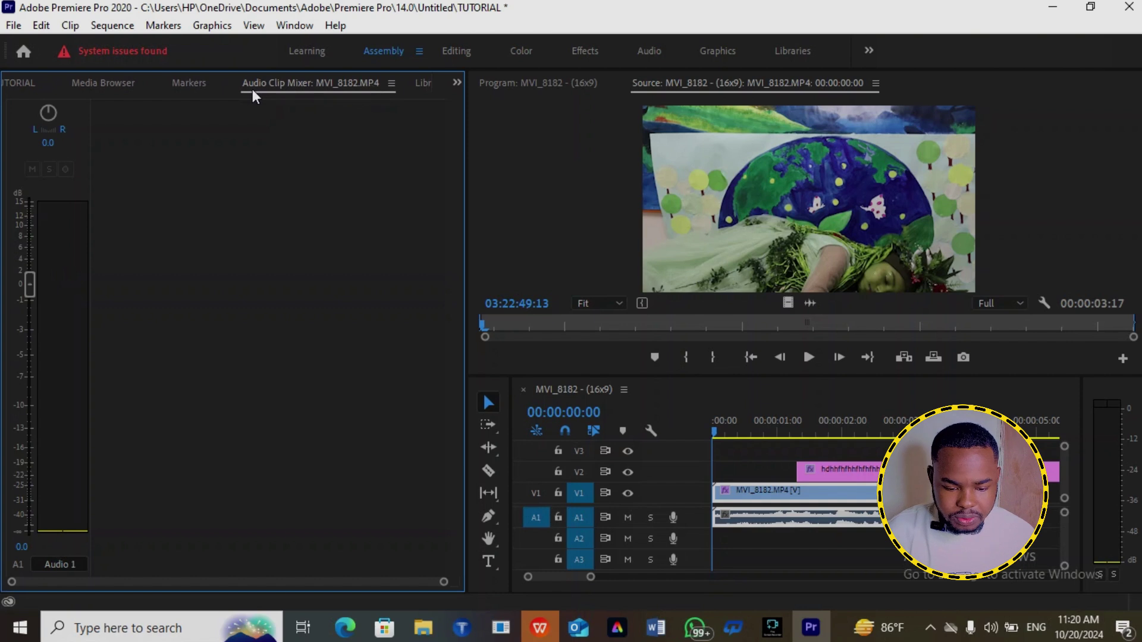
{"action": "left_click", "coordinate": [769, 515]}
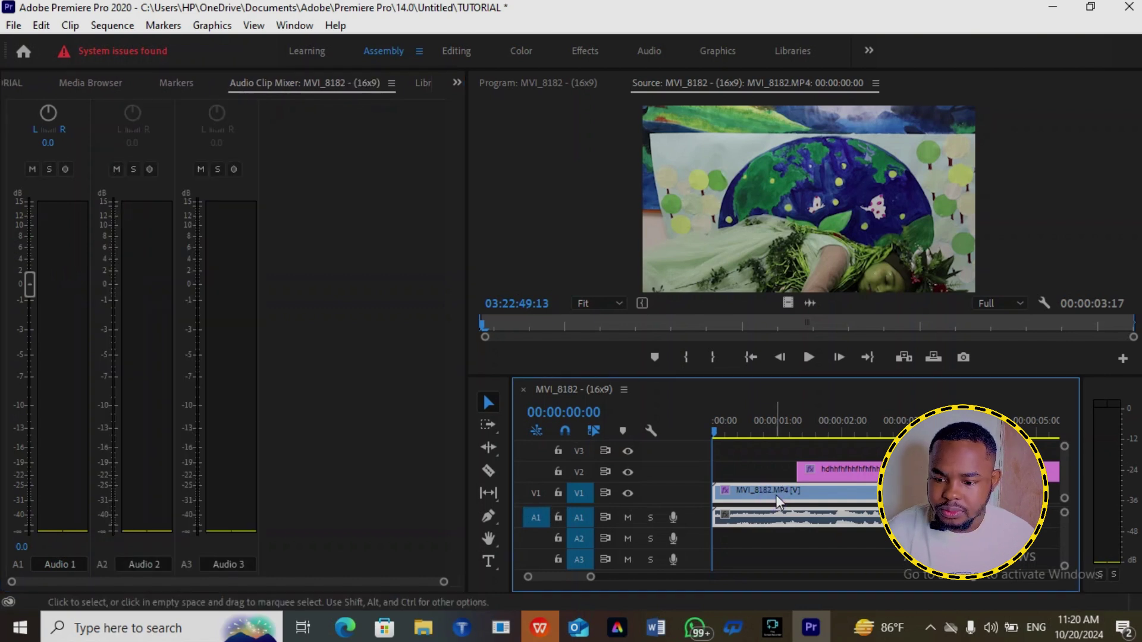
{"action": "left_click", "coordinate": [10, 88]}
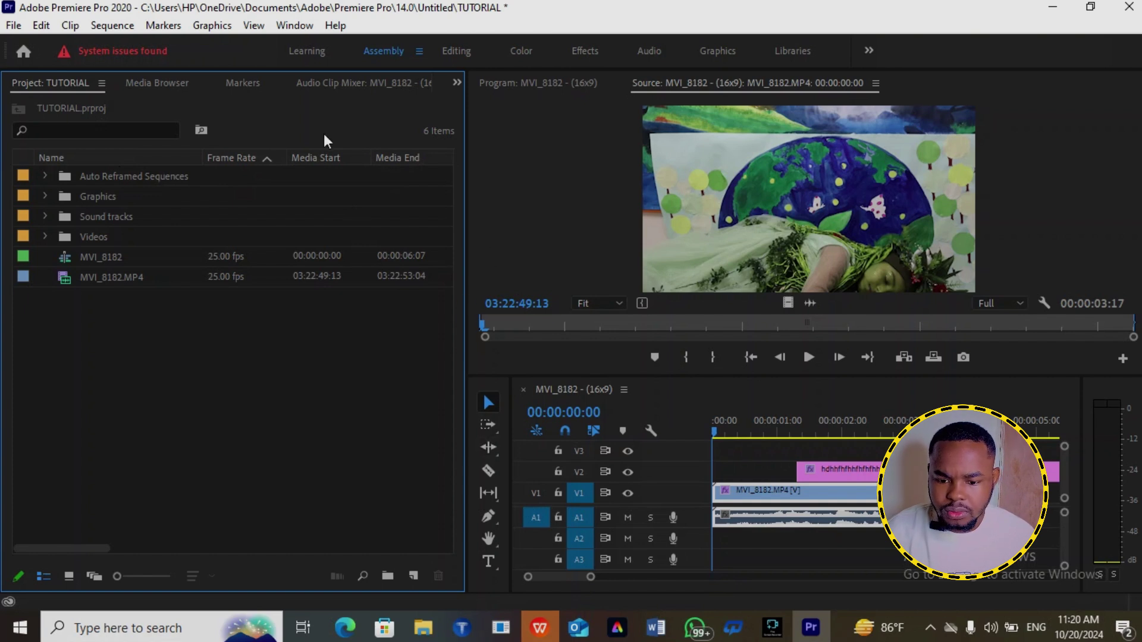
Return to the Editing workspace and show the Effect Controls for the MVI_8182.MP4 clip on the timeline.
{"action": "left_click", "coordinate": [468, 56]}
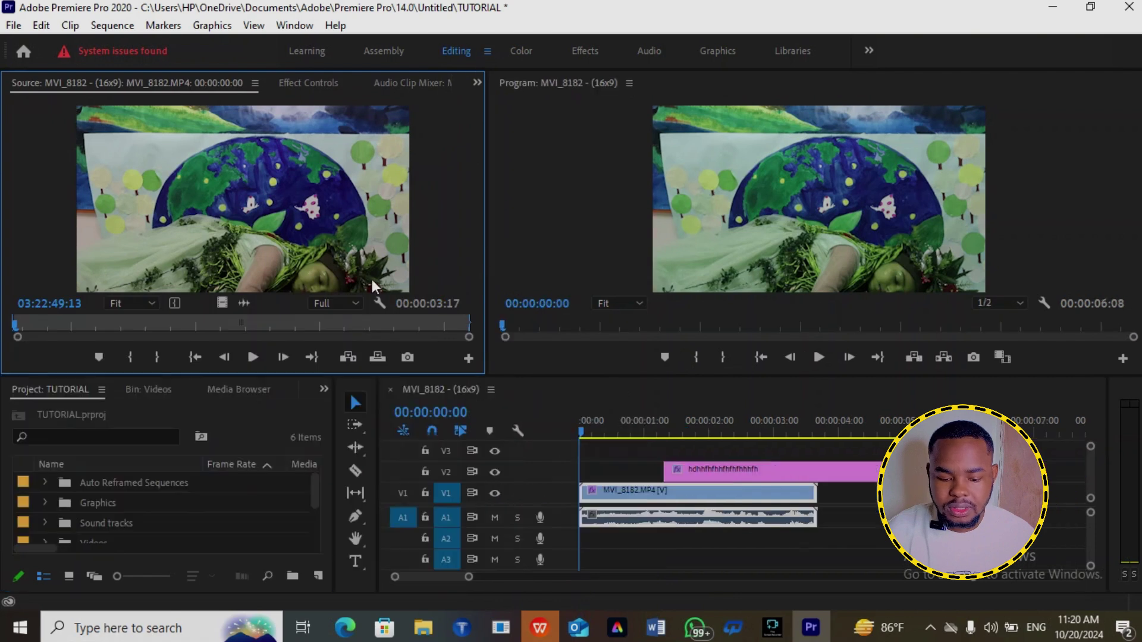
{"action": "left_click", "coordinate": [627, 497]}
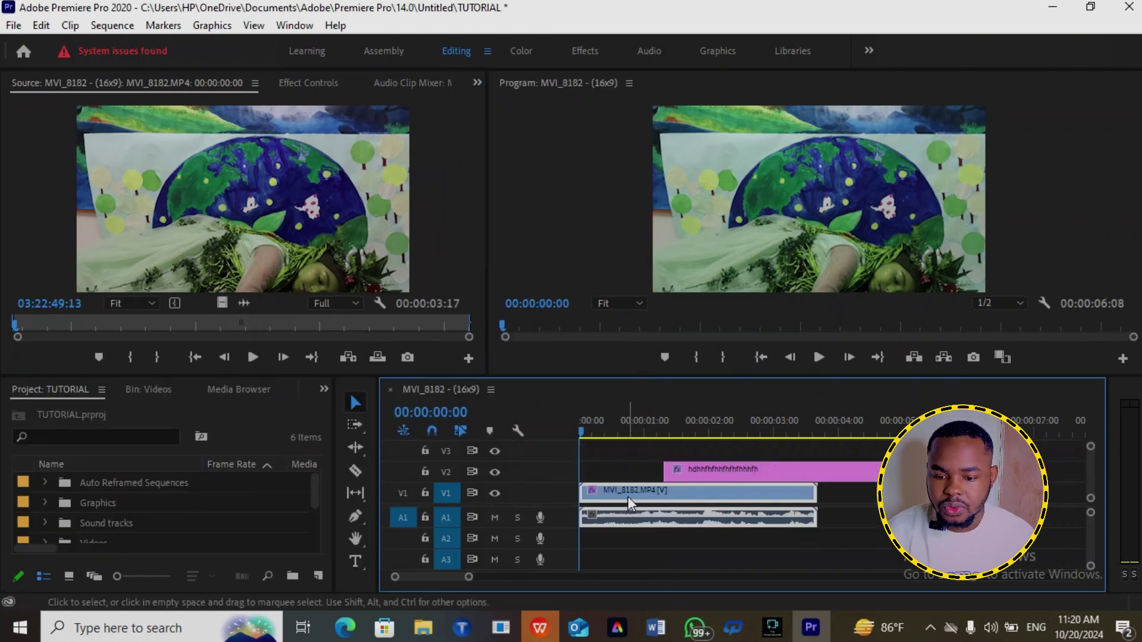
{"action": "left_click", "coordinate": [307, 83]}
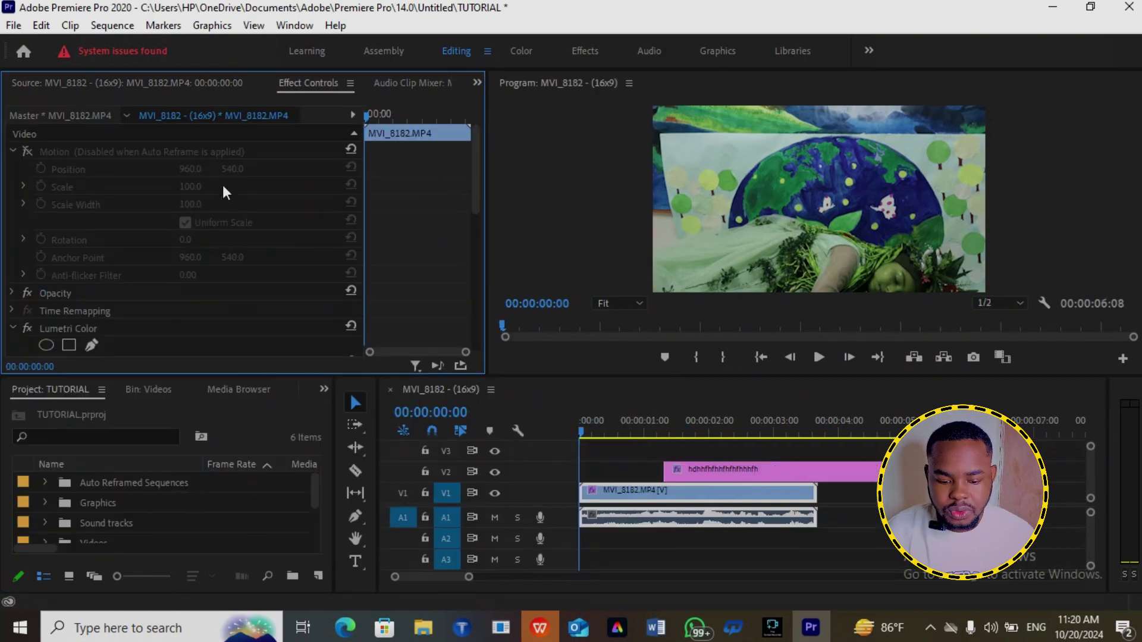
{"action": "left_click", "coordinate": [624, 522]}
{"action": "left_click", "coordinate": [621, 554]}
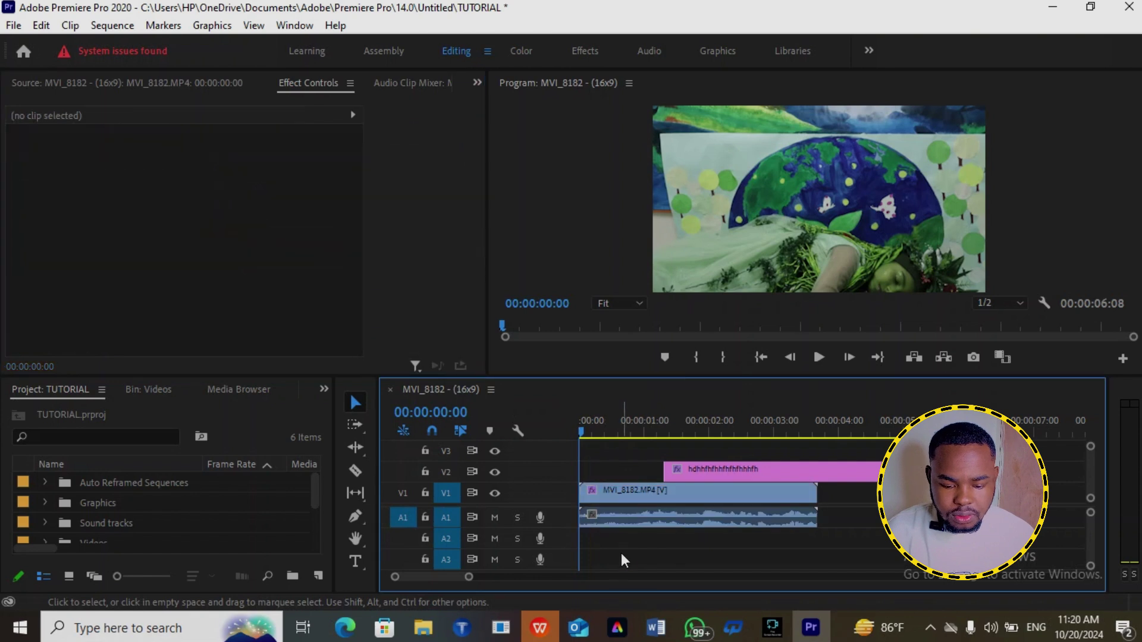
{"action": "left_click", "coordinate": [606, 494]}
{"action": "left_click", "coordinate": [148, 182]}
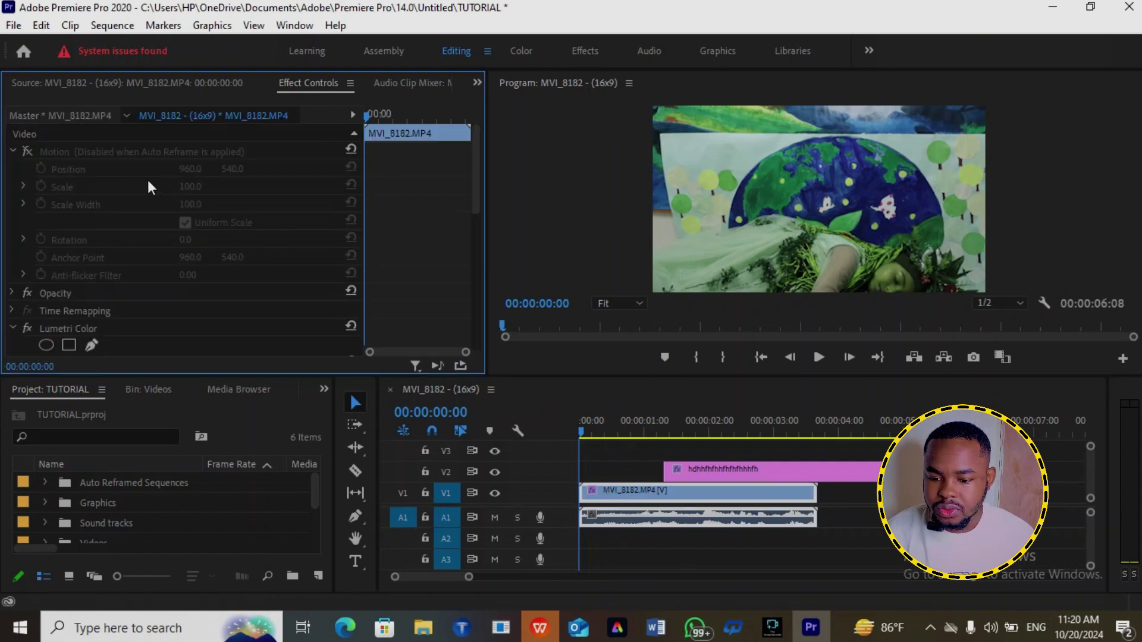
Examine the effect settings of the master clip and the sequence clip, from Motion through Lumetri Color to Auto Reframe.
{"action": "left_click", "coordinate": [84, 115]}
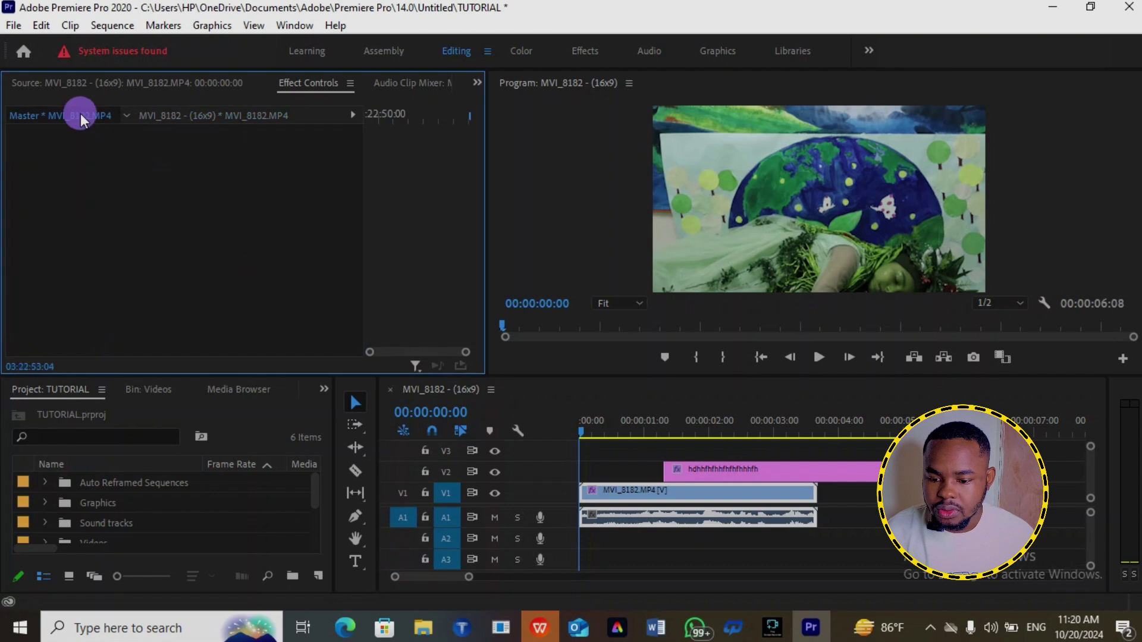
{"action": "left_click", "coordinate": [179, 117]}
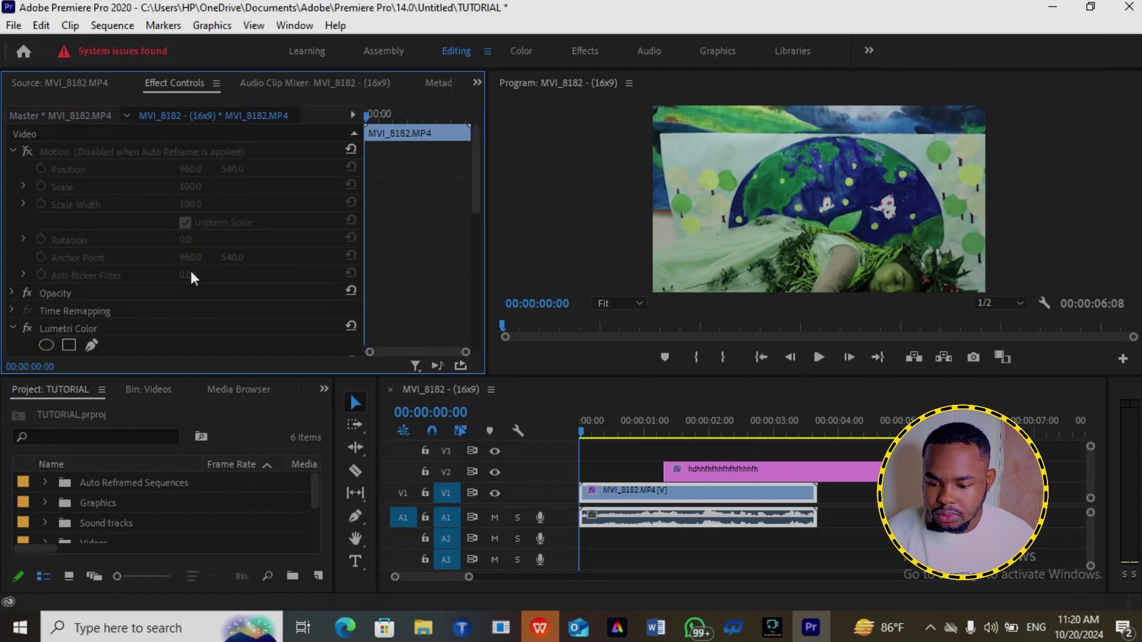
{"action": "scroll", "coordinate": [157, 314], "scroll_direction": "down", "scroll_amount": 1}
{"action": "scroll", "coordinate": [156, 314], "scroll_direction": "down", "scroll_amount": 5}
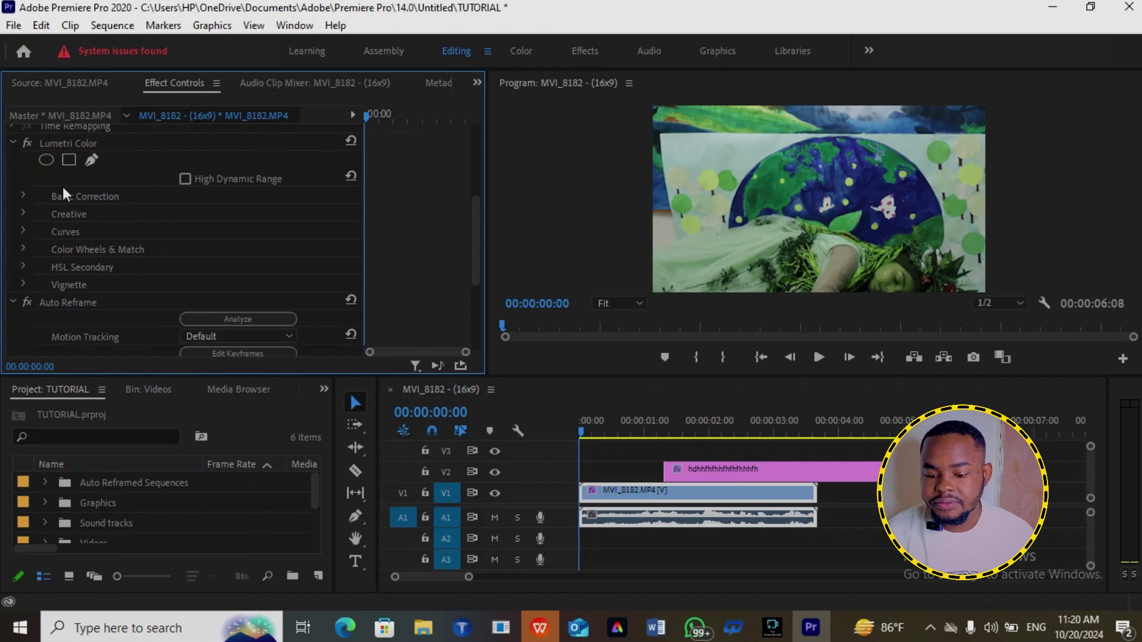
{"action": "scroll", "coordinate": [132, 234], "scroll_direction": "up", "scroll_amount": 5}
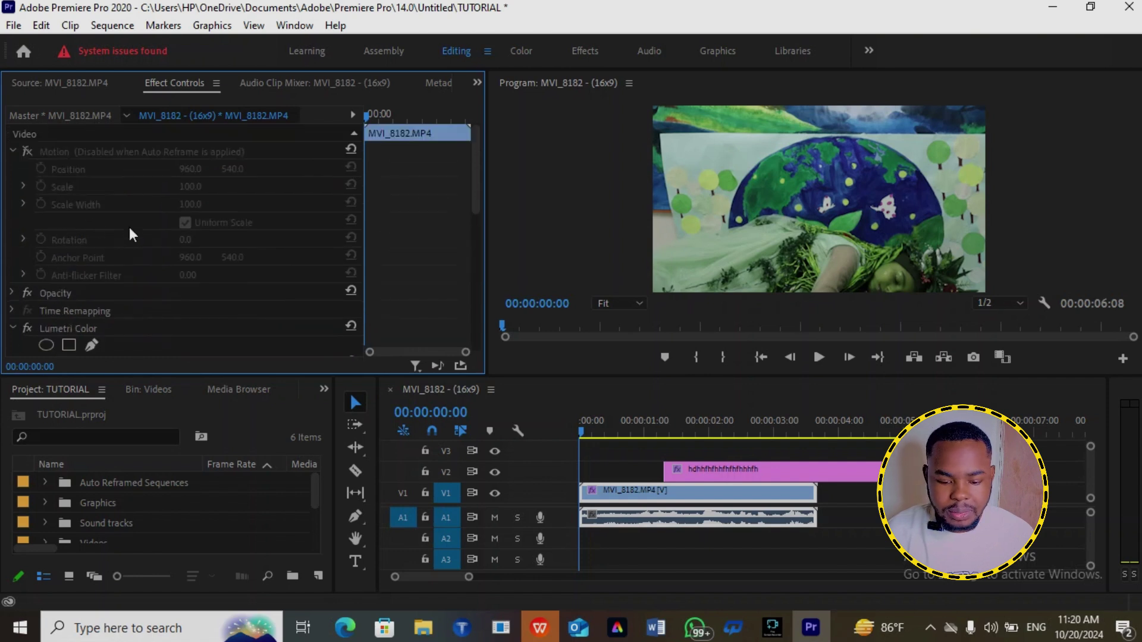
Move the playhead to 00:00:00:09 and compare the effect settings of the title graphic with those of the MVI_8182.MP4 clip.
{"action": "left_click", "coordinate": [588, 450]}
{"action": "left_click_drag", "start_coordinate": [588, 450], "coordinate": [594, 438]}
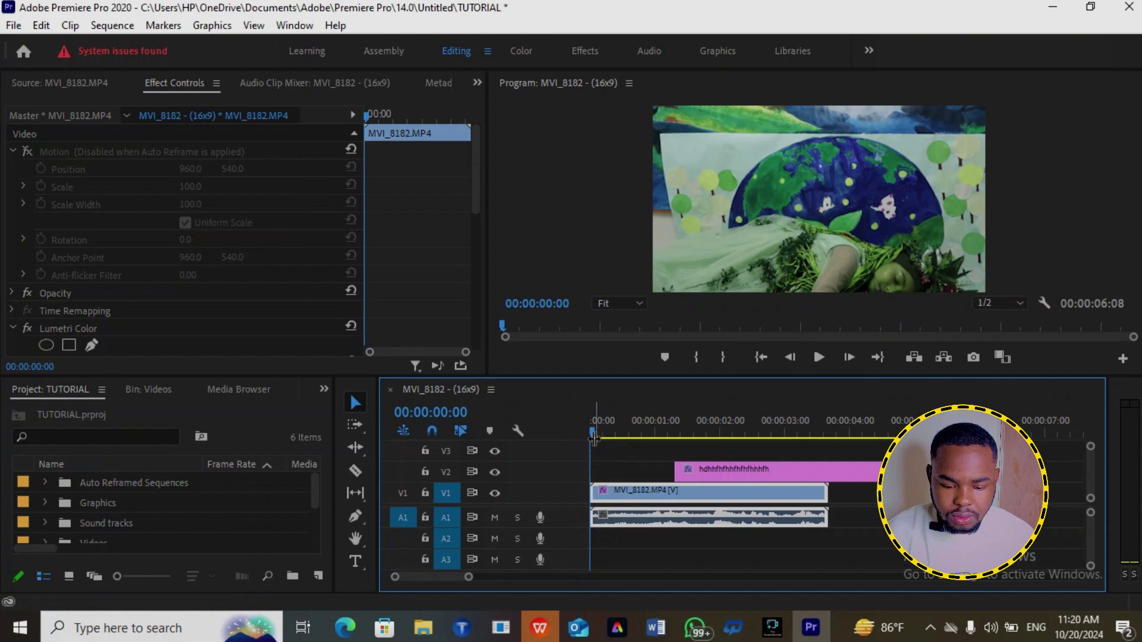
{"action": "left_click", "coordinate": [613, 433]}
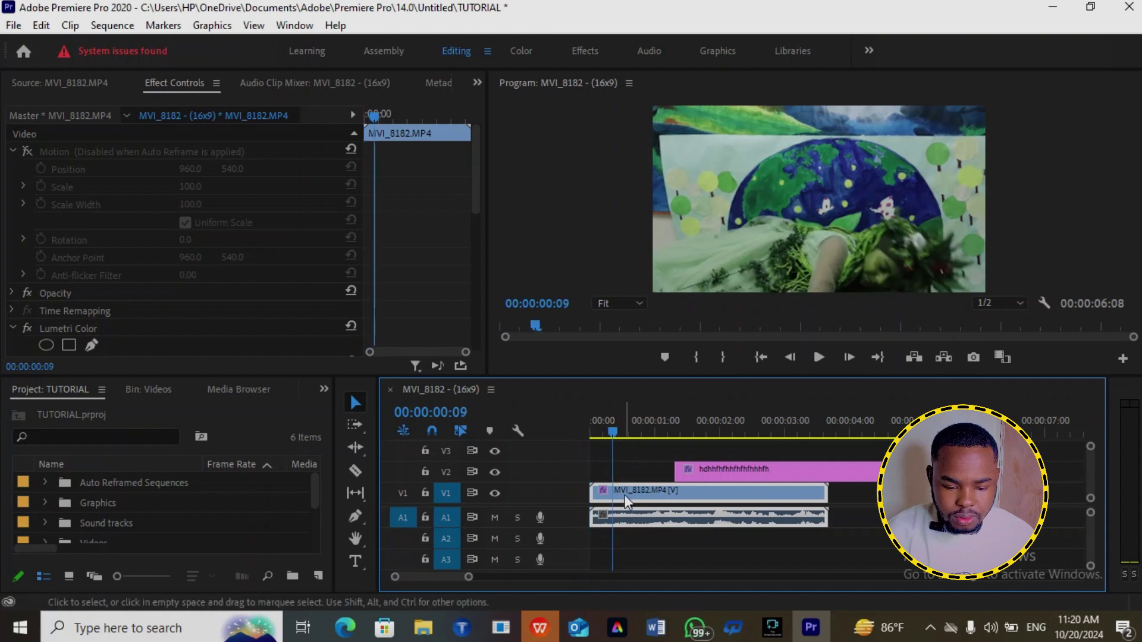
{"action": "left_click", "coordinate": [691, 474]}
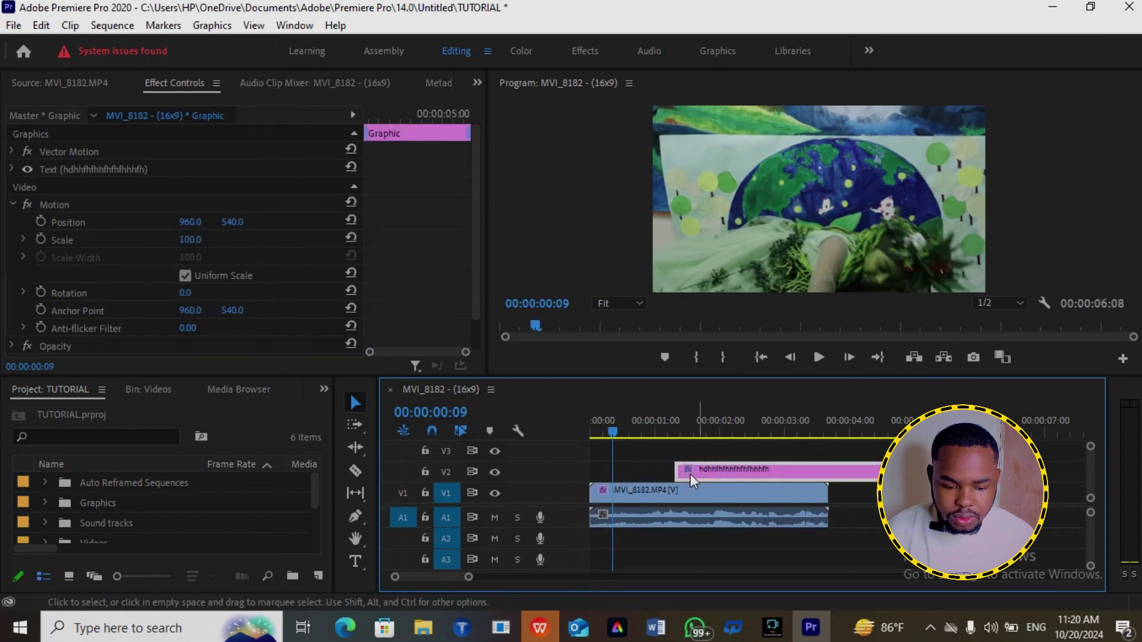
{"action": "left_click", "coordinate": [663, 491]}
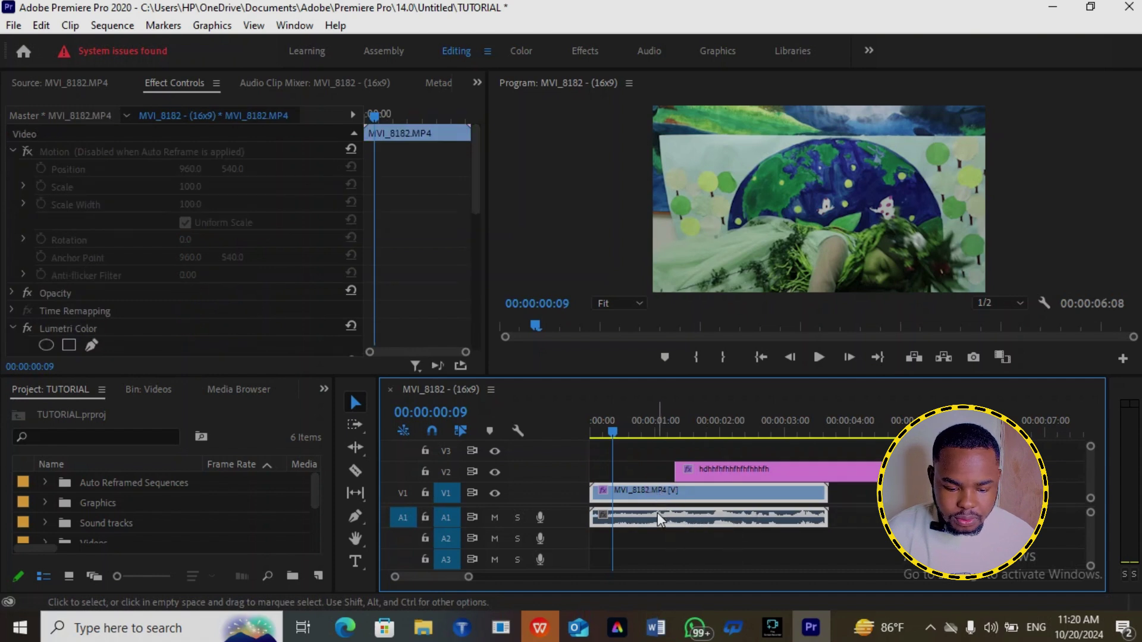
Turn on Position keyframing for the title graphic on V2 with the playhead at 00:00:00:09.
{"action": "left_click", "coordinate": [726, 473]}
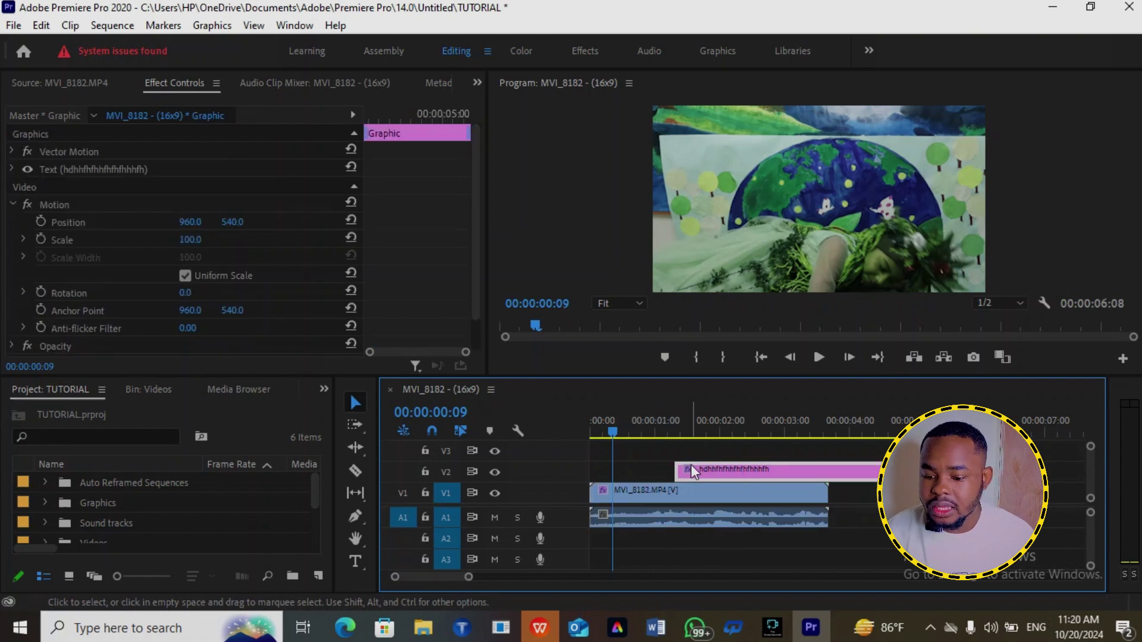
{"action": "left_click", "coordinate": [42, 223]}
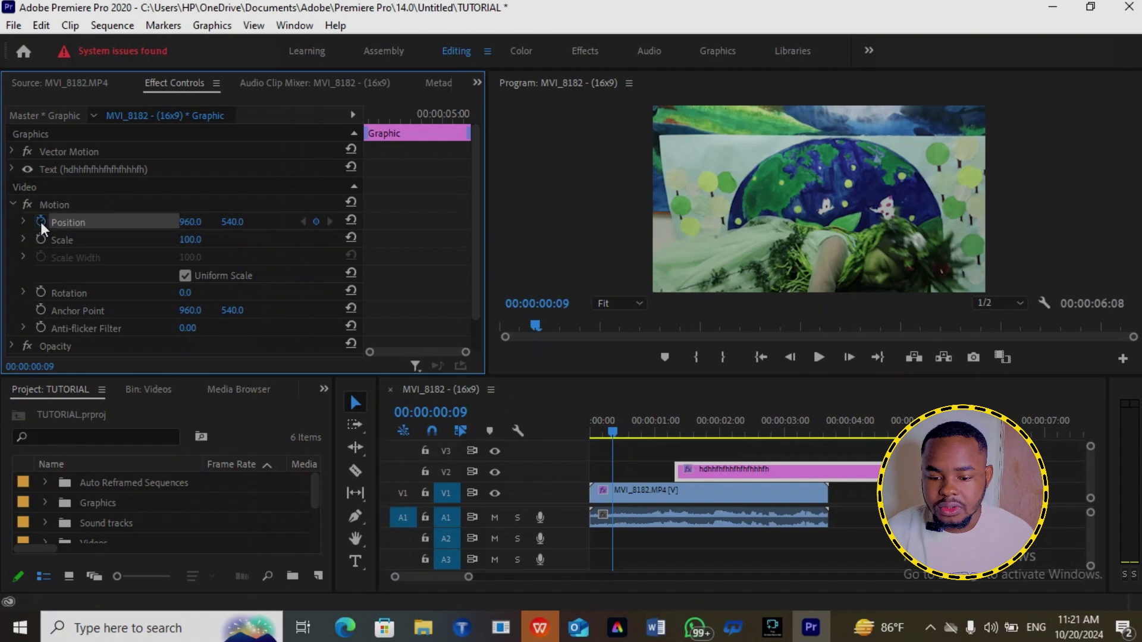
{"action": "left_click", "coordinate": [365, 132]}
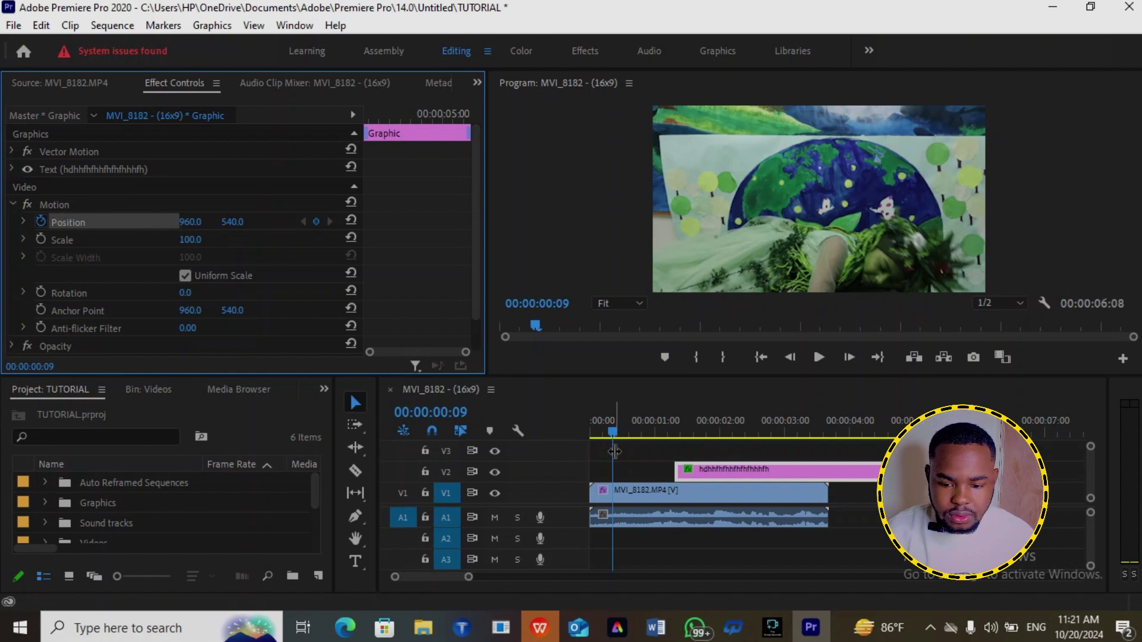
Animate the title graphic's Scale with a keyframe at 00:00:01:14 and a second one of 40.7 at 00:00:03:01.
{"action": "left_click_drag", "start_coordinate": [615, 452], "coordinate": [691, 452]}
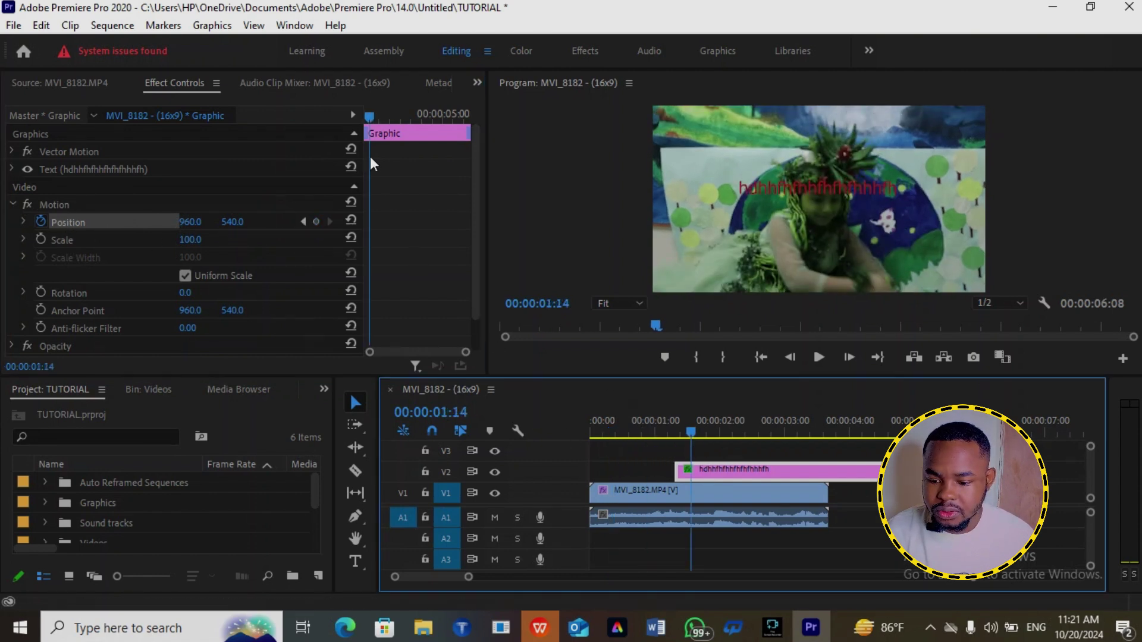
{"action": "left_click", "coordinate": [41, 239]}
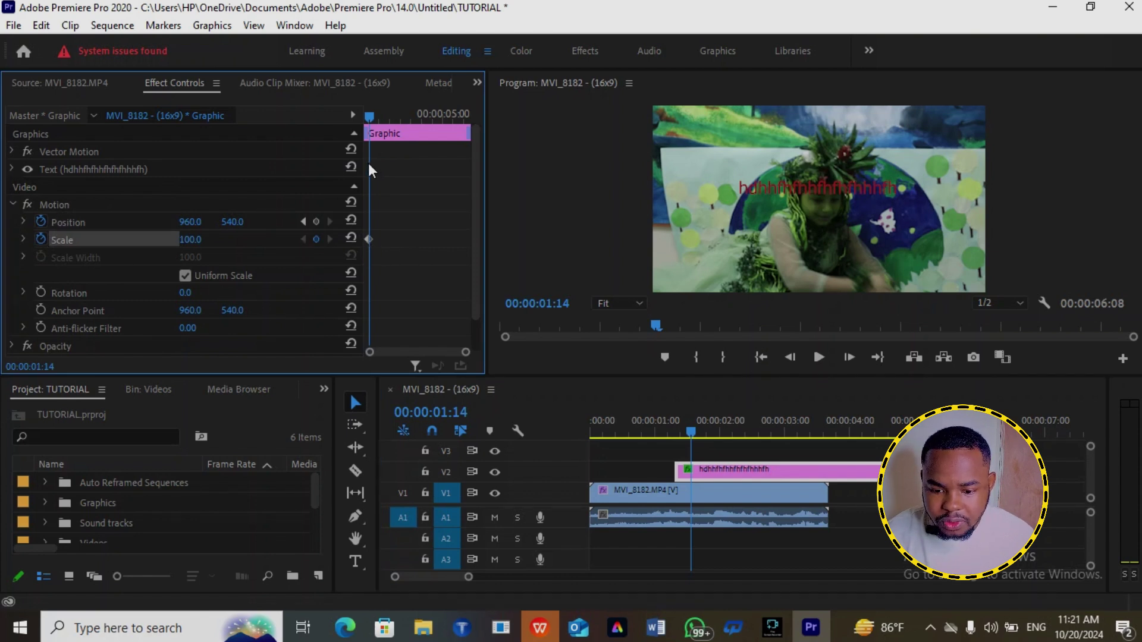
{"action": "left_click_drag", "start_coordinate": [371, 117], "coordinate": [409, 130]}
{"action": "left_click", "coordinate": [41, 239]}
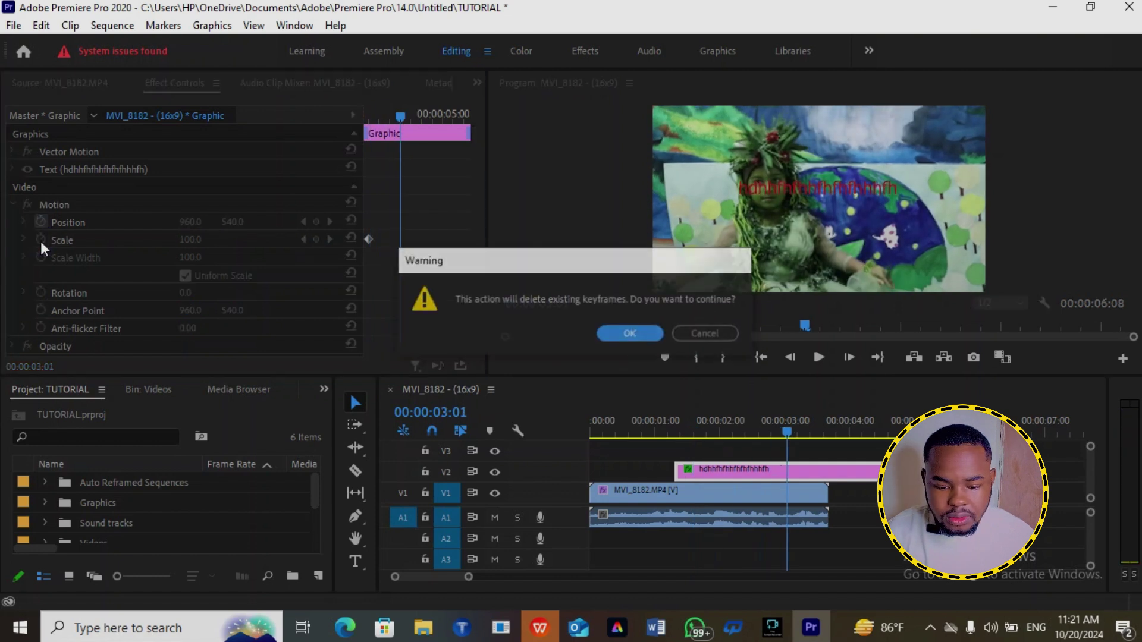
{"action": "left_click", "coordinate": [691, 335]}
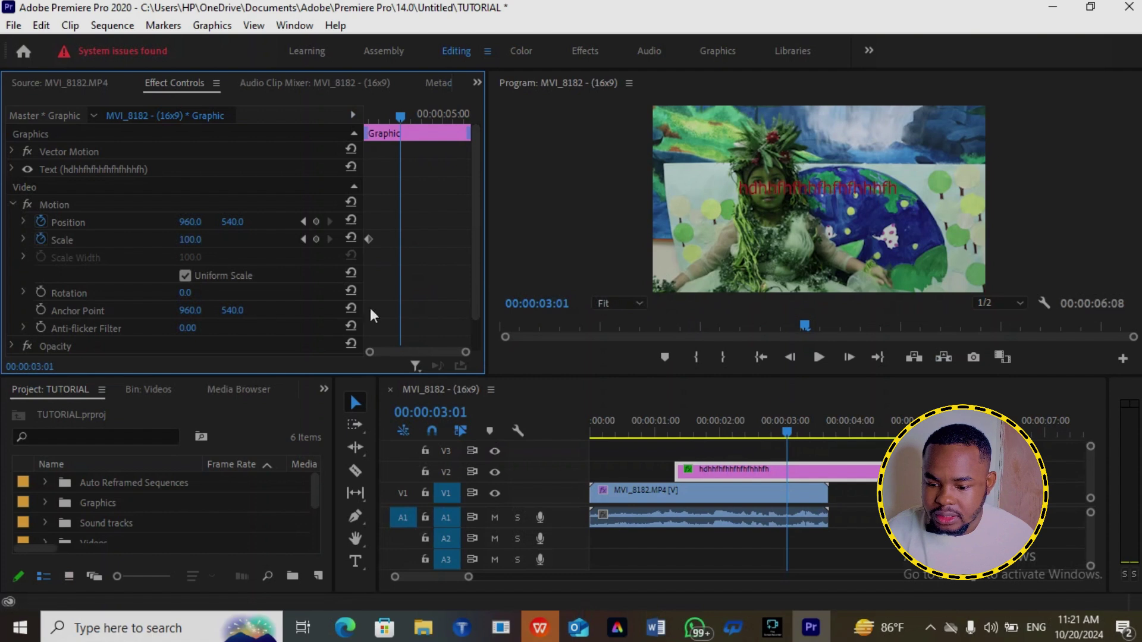
{"action": "left_click", "coordinate": [24, 239]}
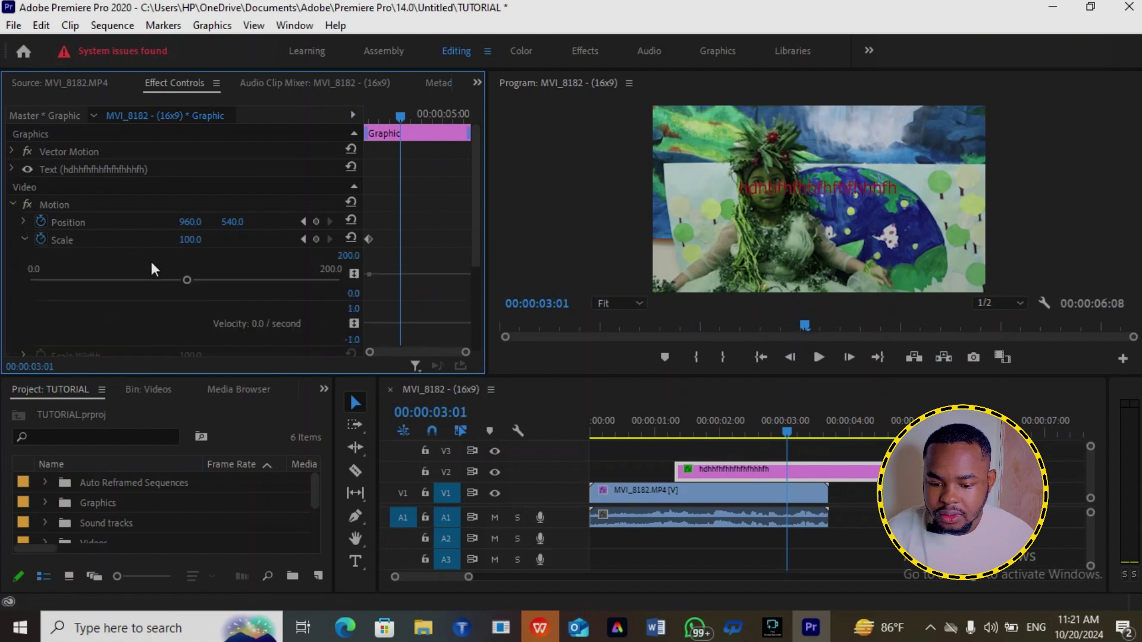
{"action": "left_click_drag", "start_coordinate": [187, 280], "coordinate": [93, 280]}
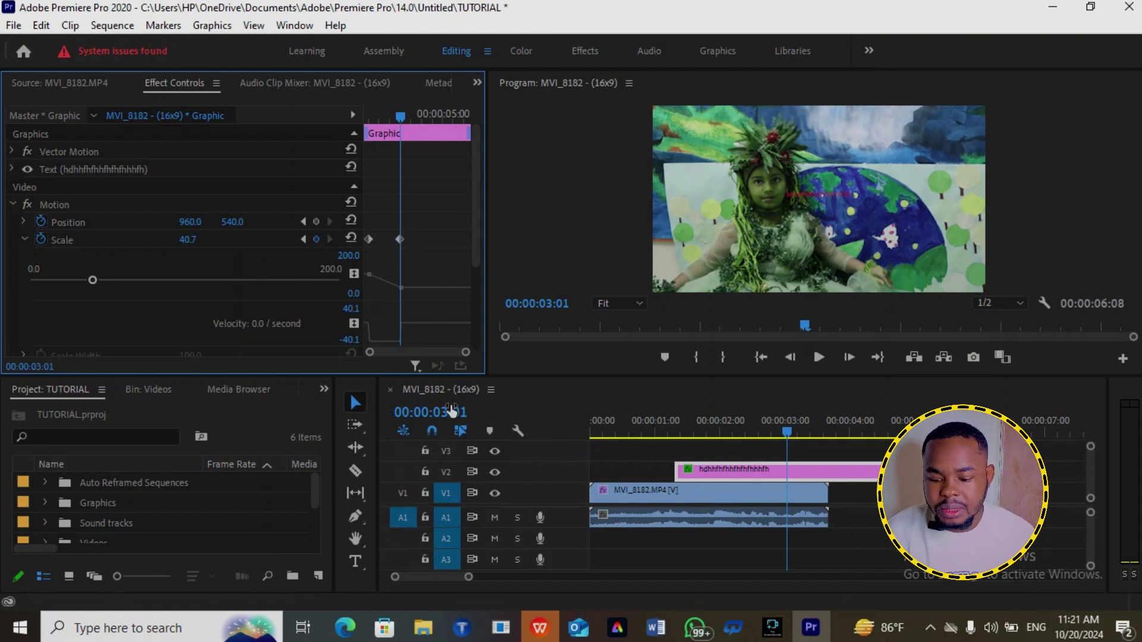
View the project items in Icon view and Freeform view, then return to List view and look through the bins.
{"action": "left_click", "coordinate": [69, 577]}
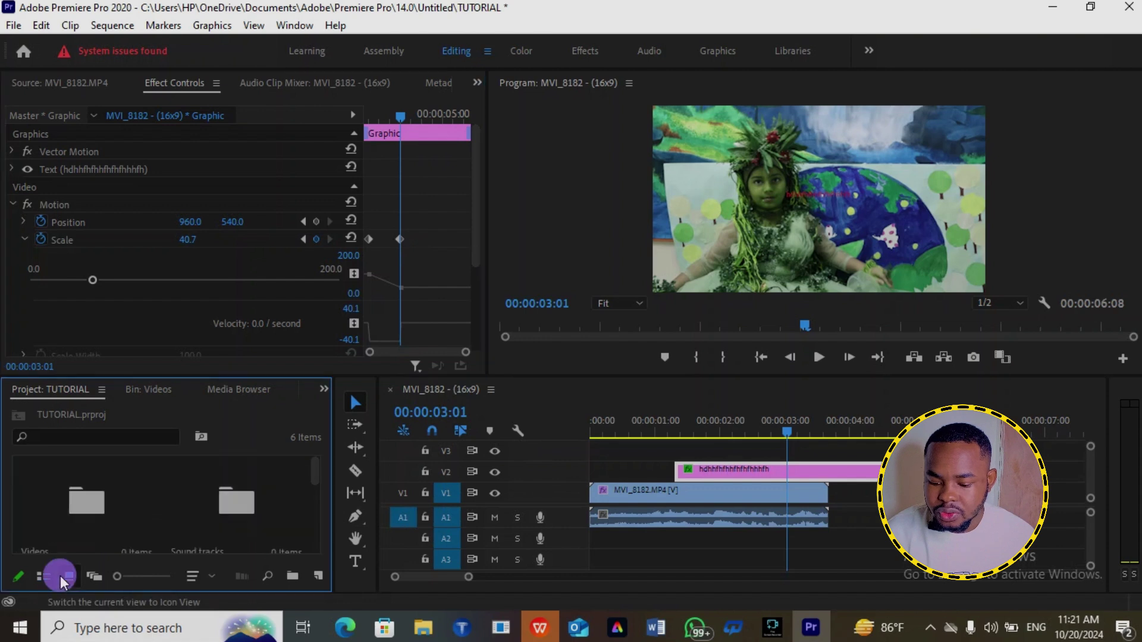
{"action": "left_click", "coordinate": [94, 576]}
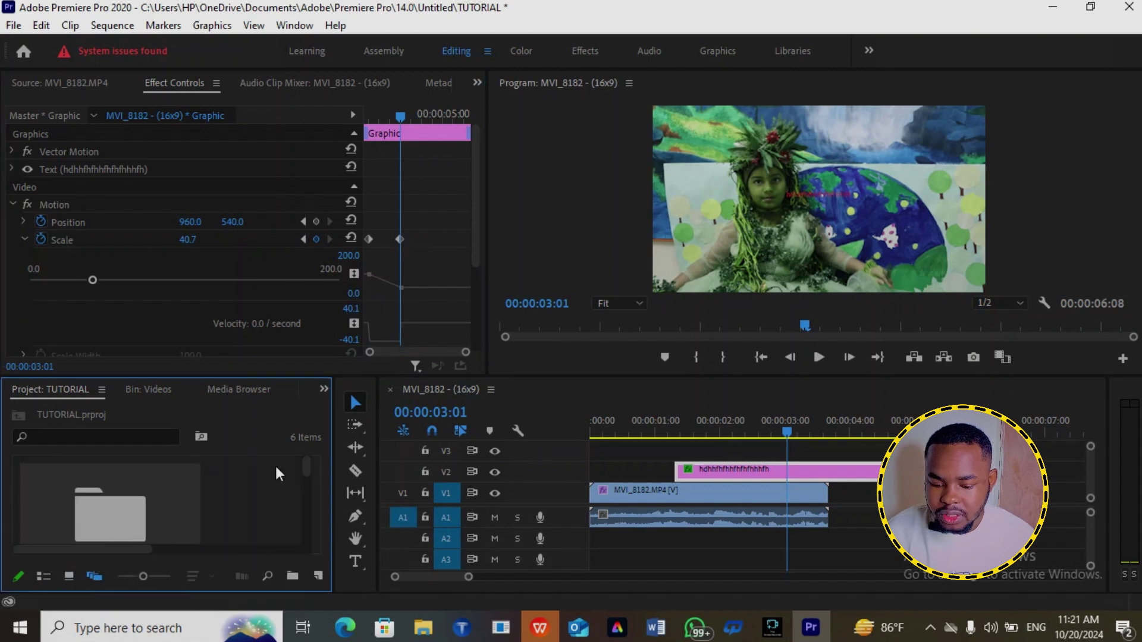
{"action": "mouse_move", "coordinate": [312, 461]}
{"action": "left_mouse_down"}
{"action": "mouse_move", "coordinate": [310, 486]}
{"action": "mouse_move", "coordinate": [311, 460]}
{"action": "left_mouse_up"}
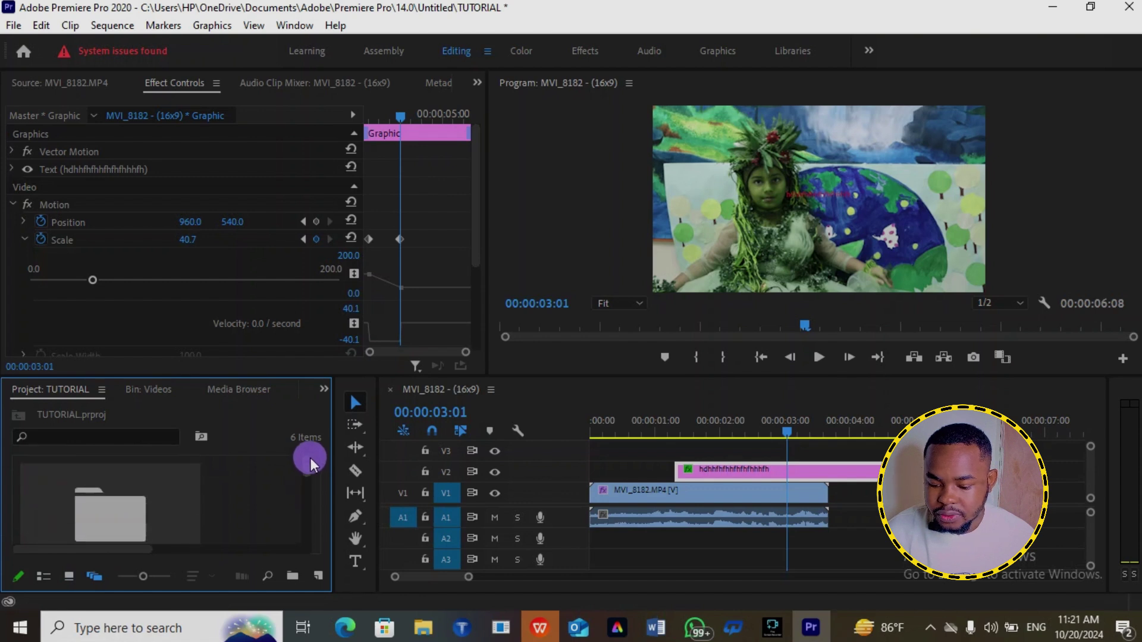
{"action": "left_click", "coordinate": [42, 575]}
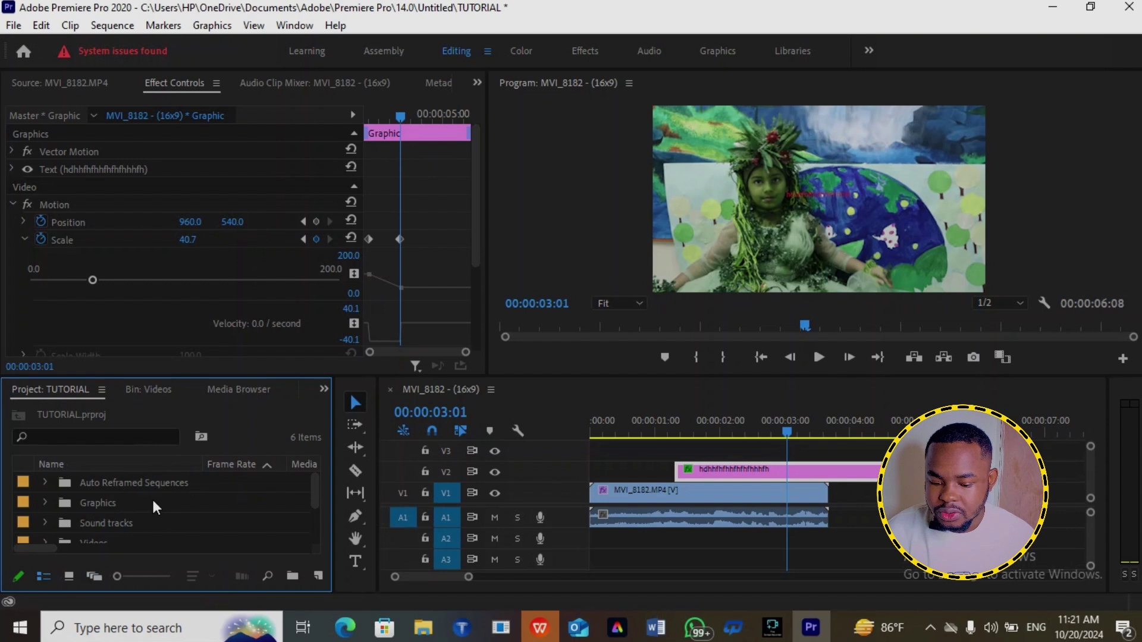
{"action": "left_click_drag", "start_coordinate": [309, 485], "coordinate": [312, 507]}
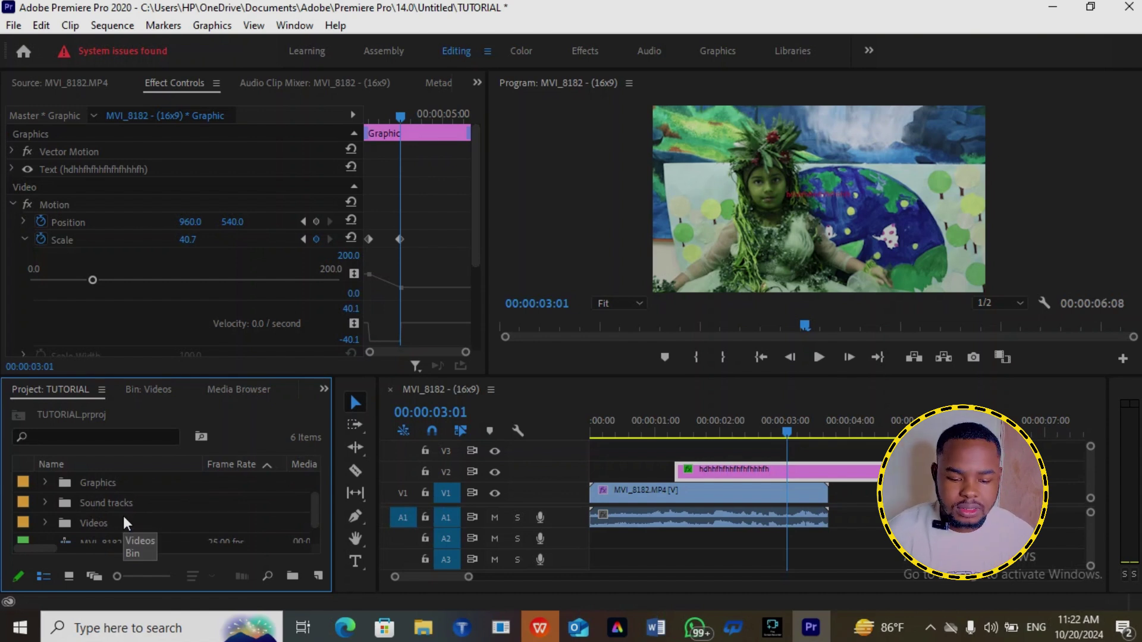
Play the sequence from 00:00:03:01 to preview the scaled title.
{"action": "left_click", "coordinate": [819, 357]}
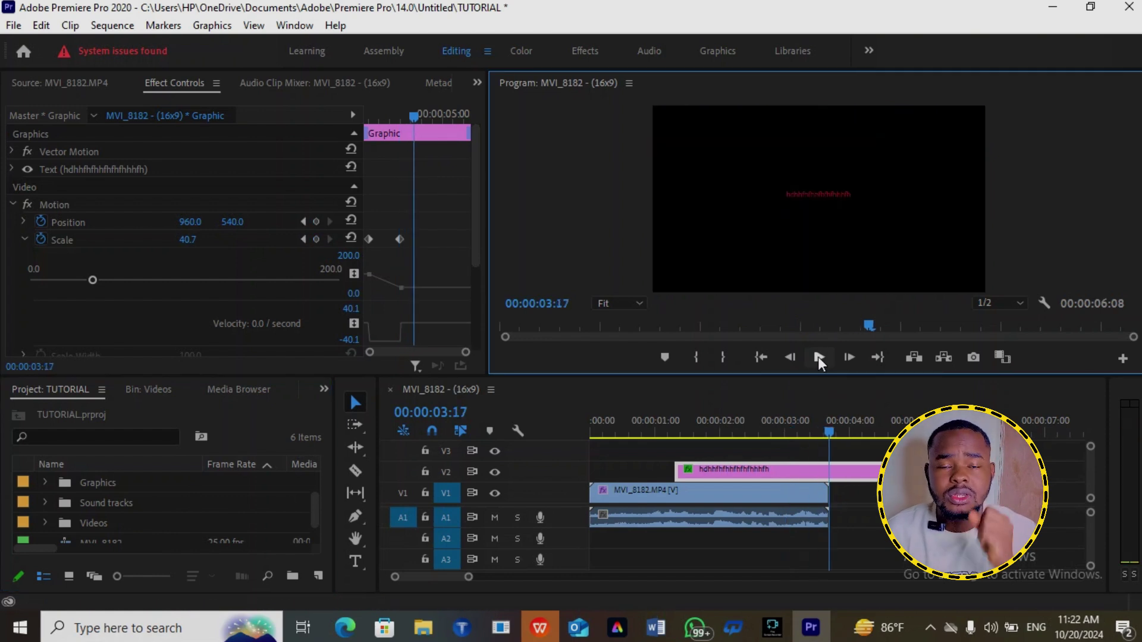